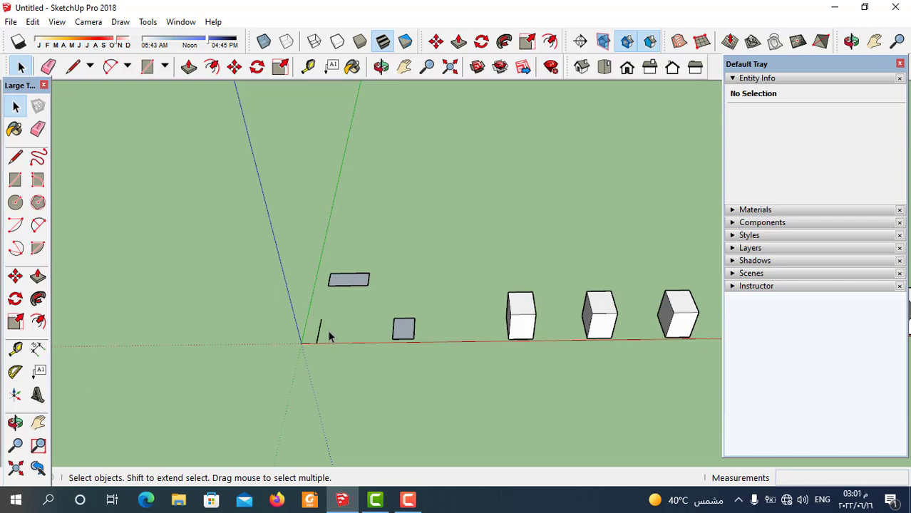
# Zoom the view in and out to frame the model near the axes origin.
pyautogui.scroll(-1, 310, 336)
pyautogui.scroll(-1, 347, 340)
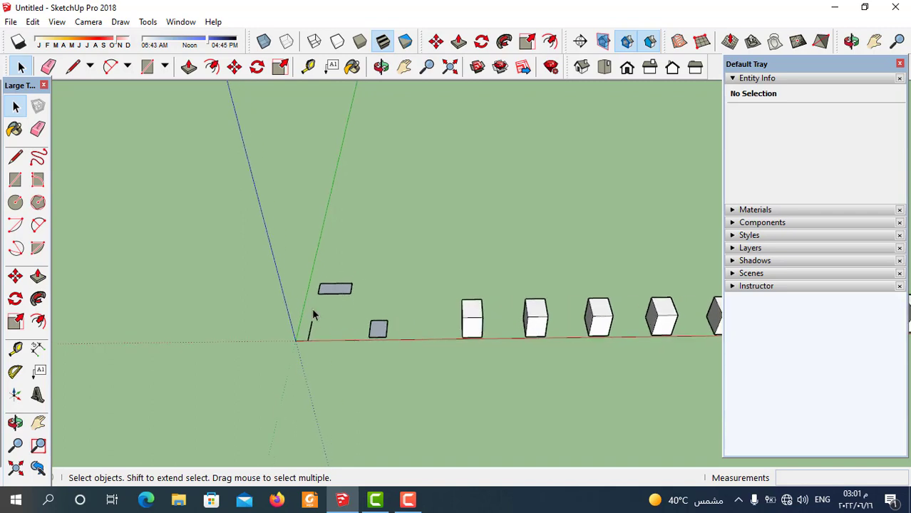
pyautogui.scroll(-1, 280, 333)
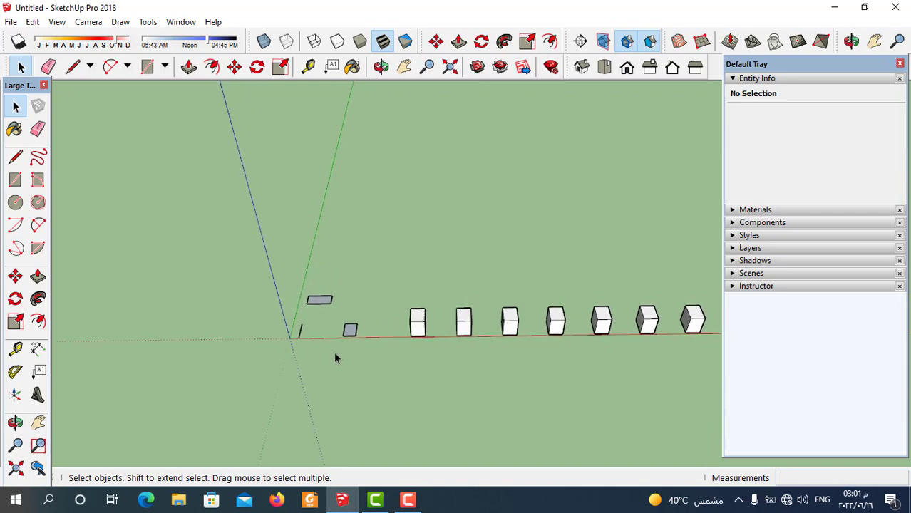
pyautogui.scroll(-1, 335, 352)
pyautogui.scroll(1, 435, 332)
pyautogui.scroll(-1, 435, 331)
pyautogui.scroll(2, 355, 311)
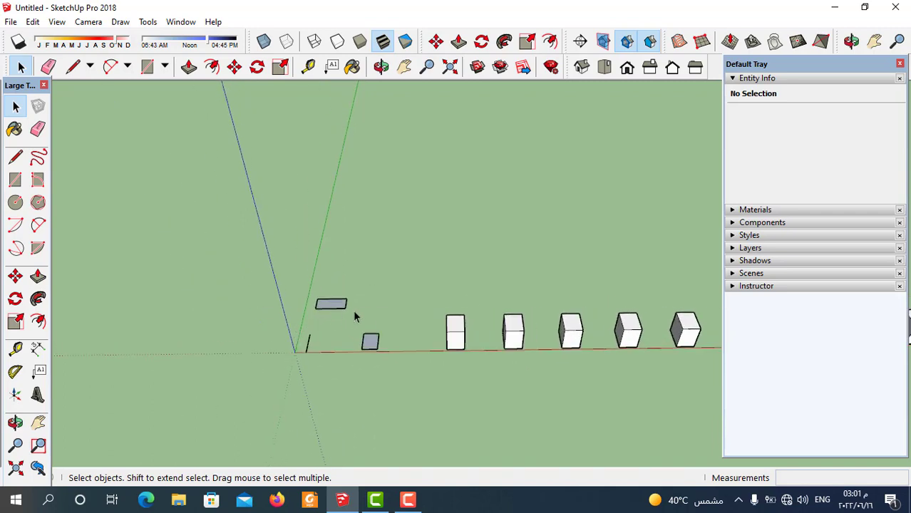
pyautogui.scroll(2, 357, 314)
pyautogui.scroll(2, 329, 311)
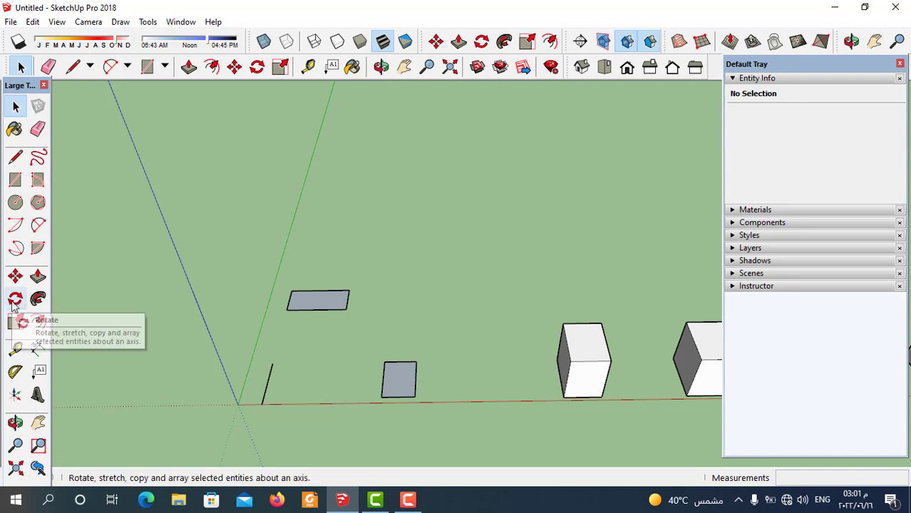
# Box-select the short 1.91m vertical edge standing near the origin.
pyautogui.click(19, 308)
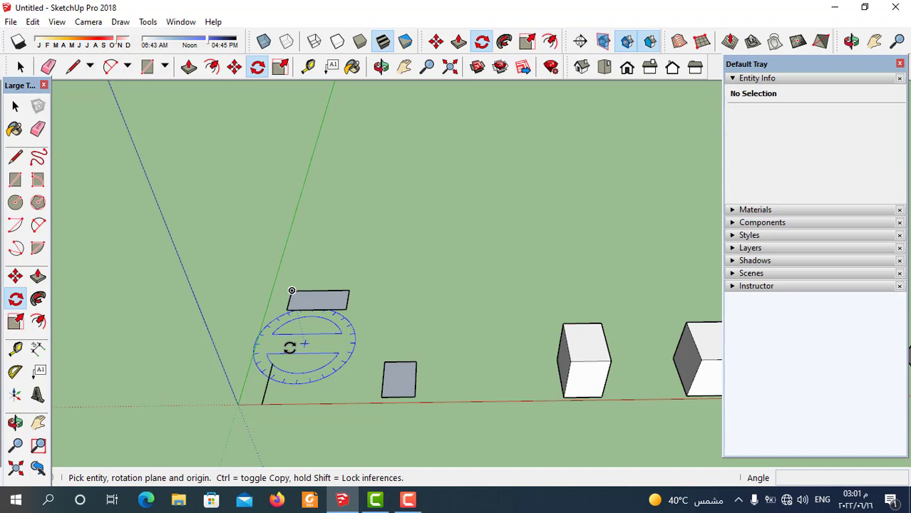
pyautogui.scroll(-2, 289, 347)
pyautogui.click(16, 105)
pyautogui.scroll(2, 259, 399)
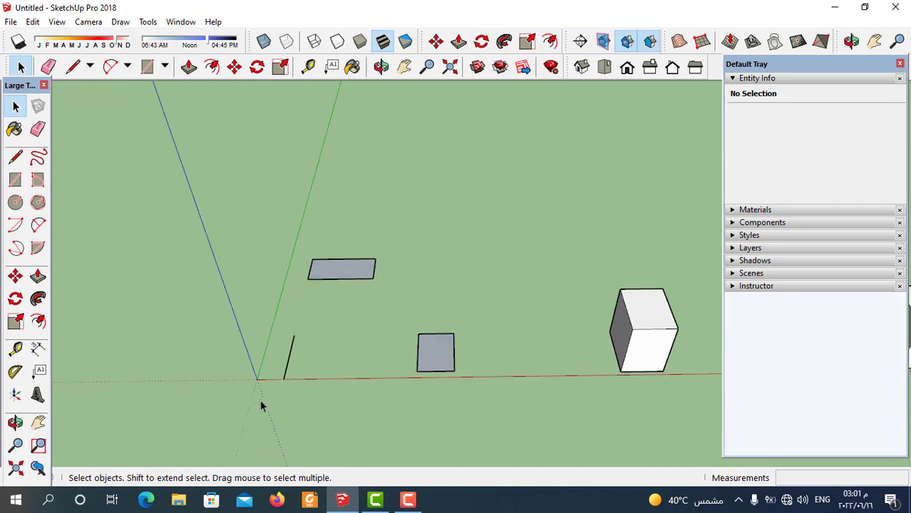
pyautogui.moveTo(310, 339); pyautogui.dragTo(317, 314)
pyautogui.scroll(1, 339, 328)
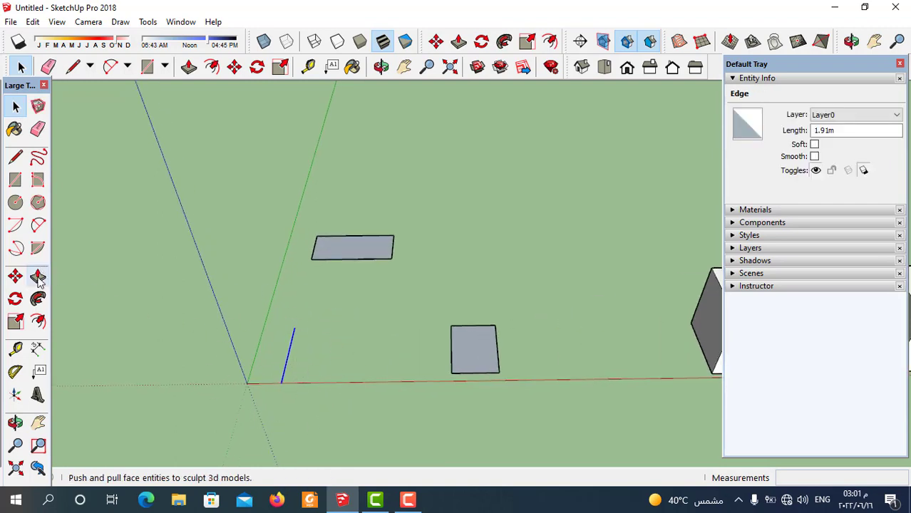
# Rotate the 1.91m edge 39.2° about its bottom endpoint so it leans diagonally.
pyautogui.click(15, 300)
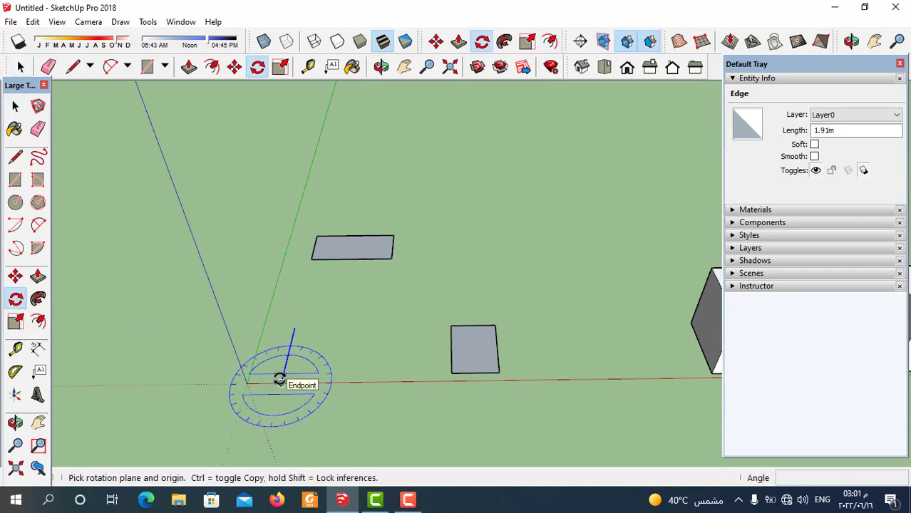
pyautogui.scroll(2, 280, 381)
pyautogui.scroll(1, 280, 381)
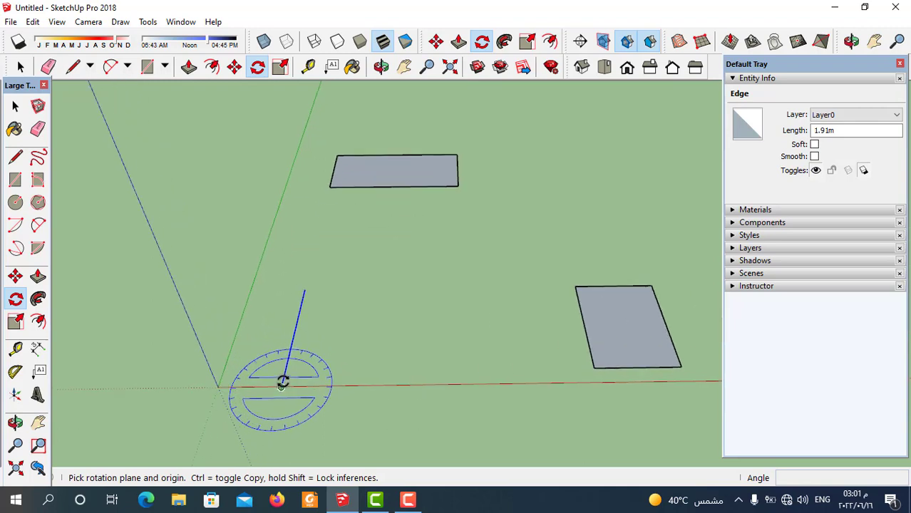
pyautogui.scroll(1, 280, 381)
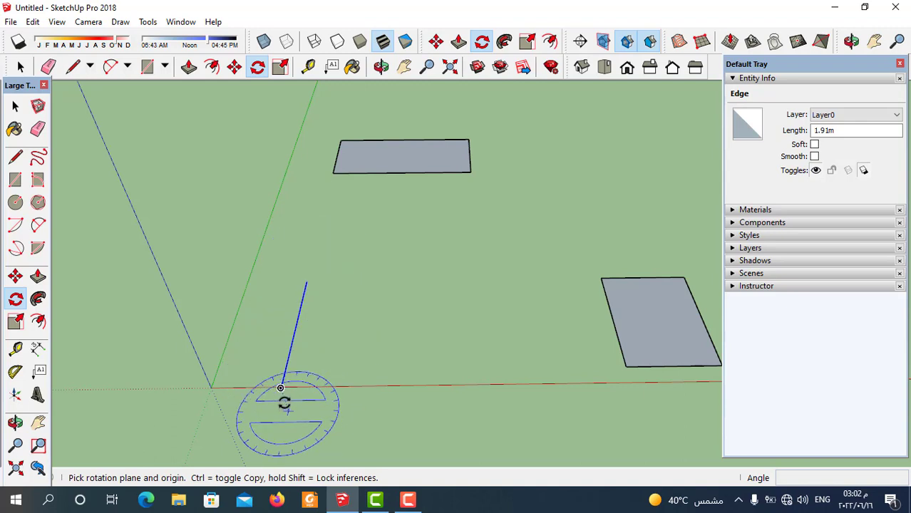
pyautogui.click(281, 388)
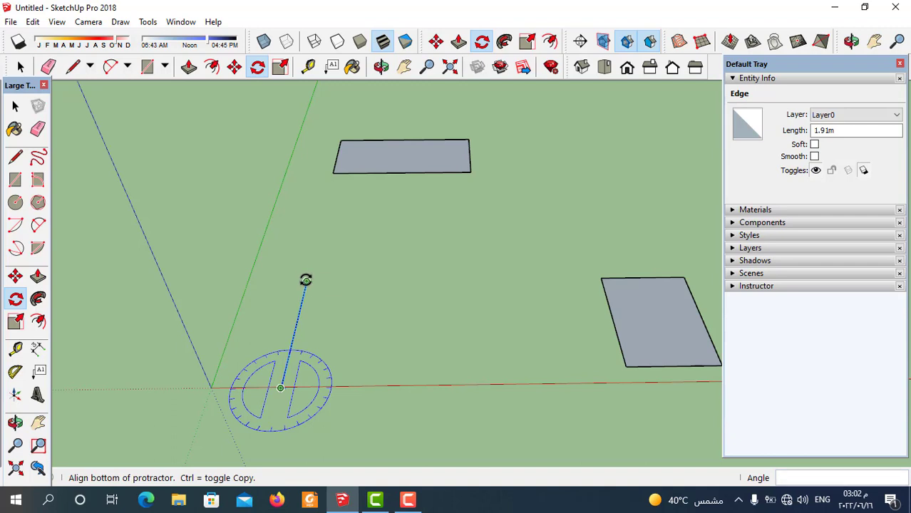
pyautogui.click(305, 280)
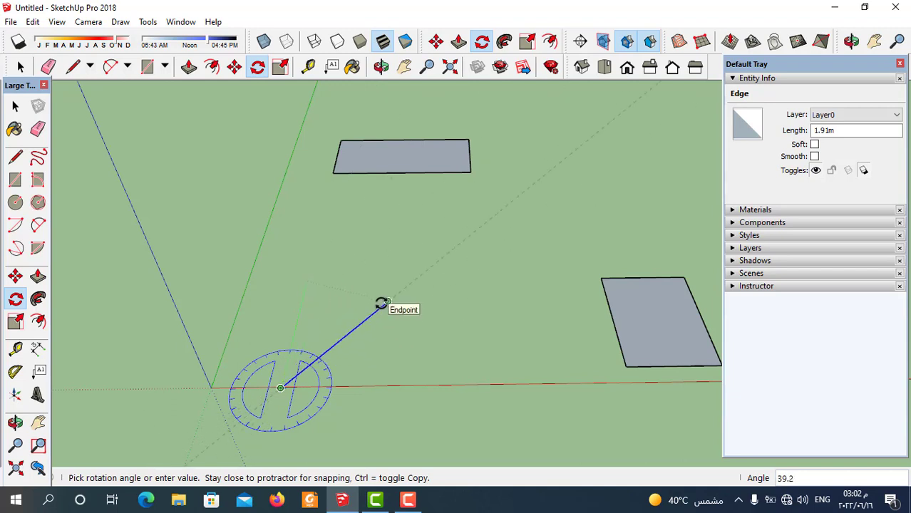
pyautogui.click(382, 303)
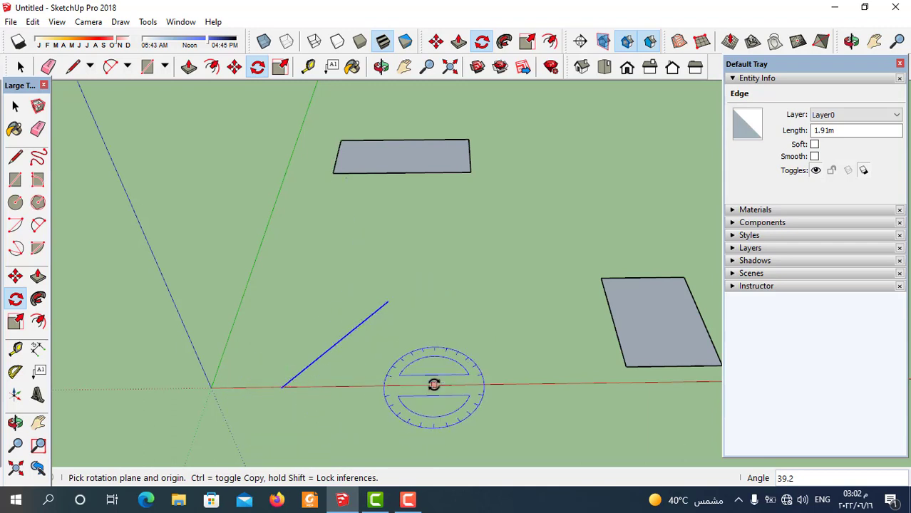
pyautogui.moveTo(197, 312); pyautogui.dragTo(250, 351, button='middle')
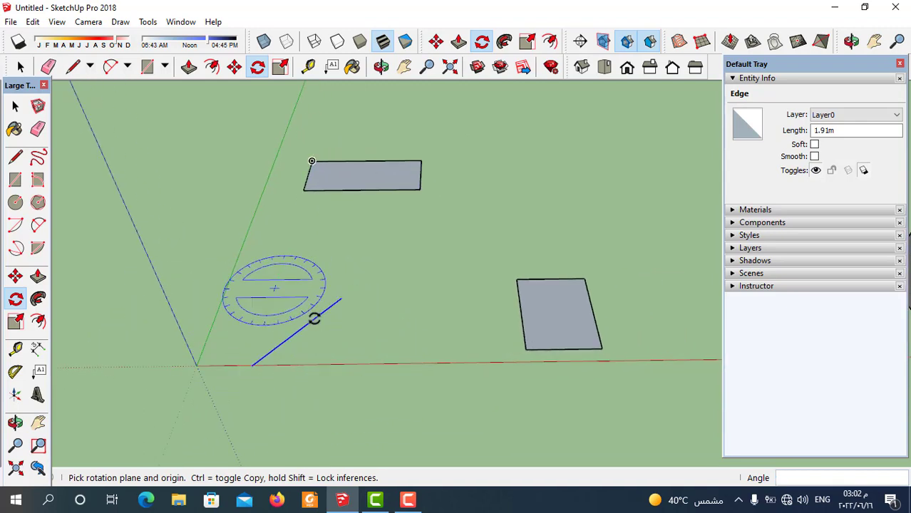
pyautogui.moveTo(274, 285); pyautogui.dragTo(296, 328, button='middle')
pyautogui.scroll(3, 522, 368)
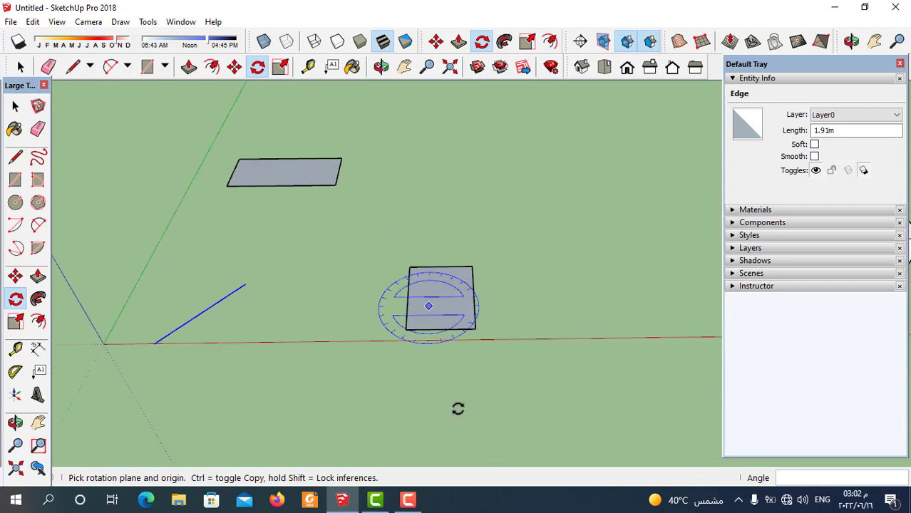
pyautogui.moveTo(381, 325); pyautogui.dragTo(376, 350, button='middle')
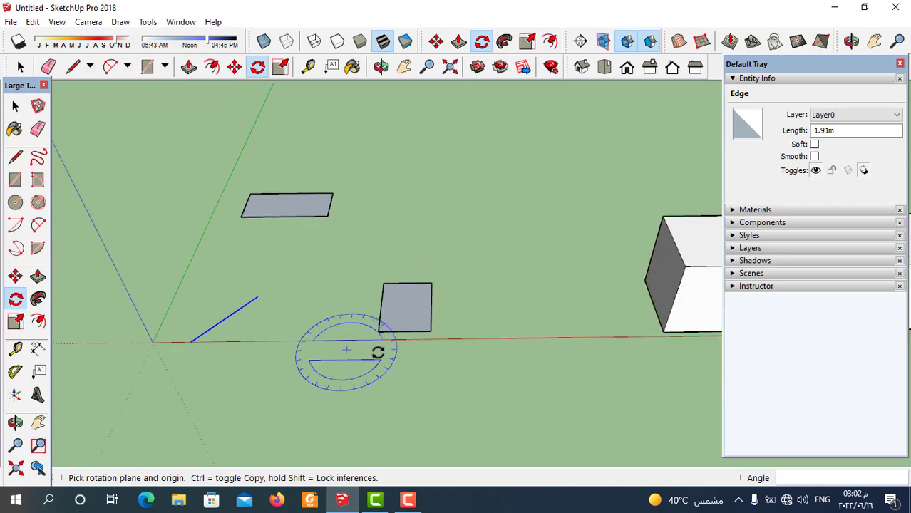
pyautogui.moveTo(471, 336); pyautogui.dragTo(363, 353, button='middle')
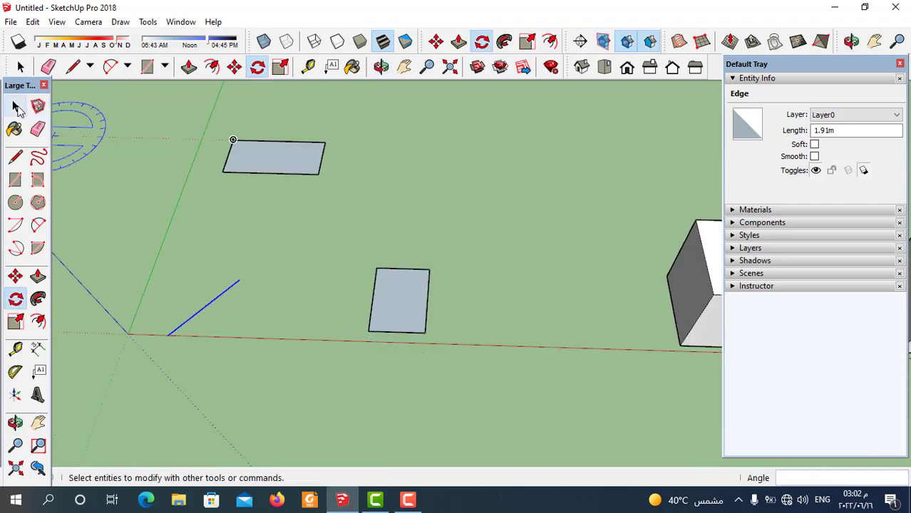
pyautogui.click(16, 106)
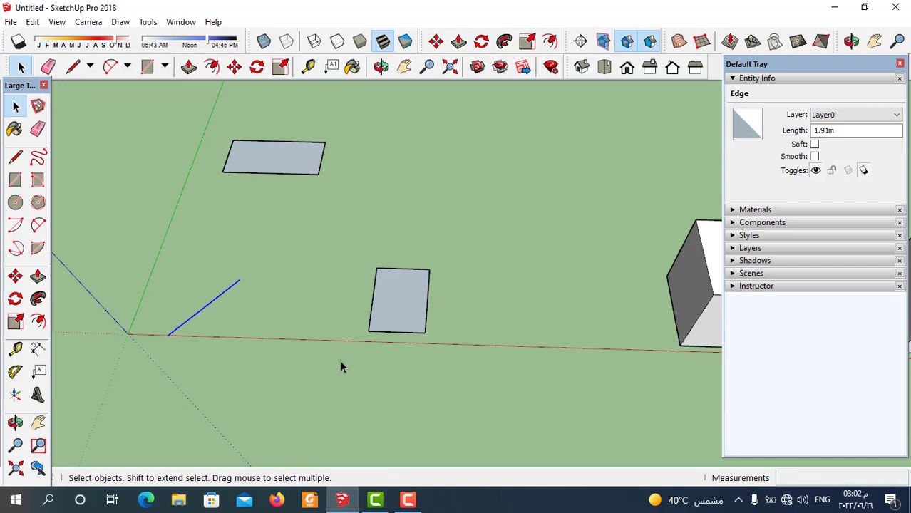
# Rotate the flat grey square face 90° about the origin so it stands upright.
pyautogui.moveTo(404, 332); pyautogui.dragTo(473, 218)
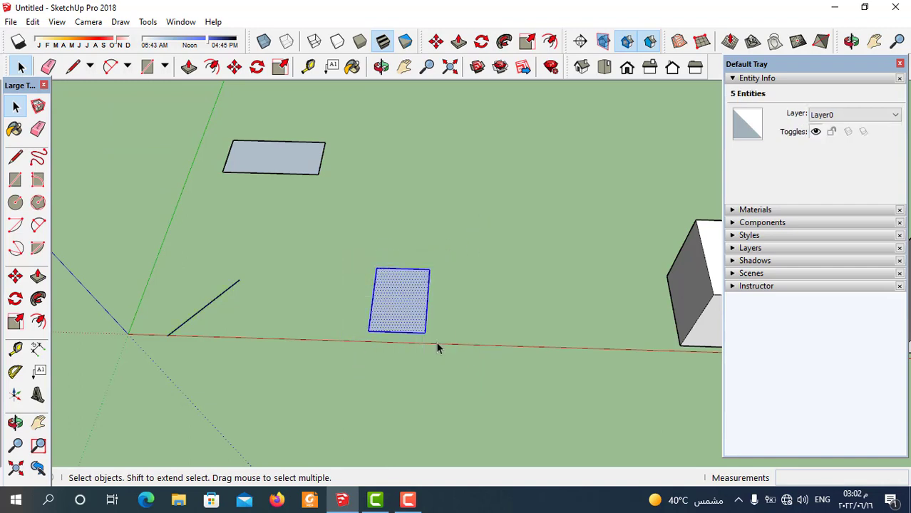
pyautogui.click(16, 299)
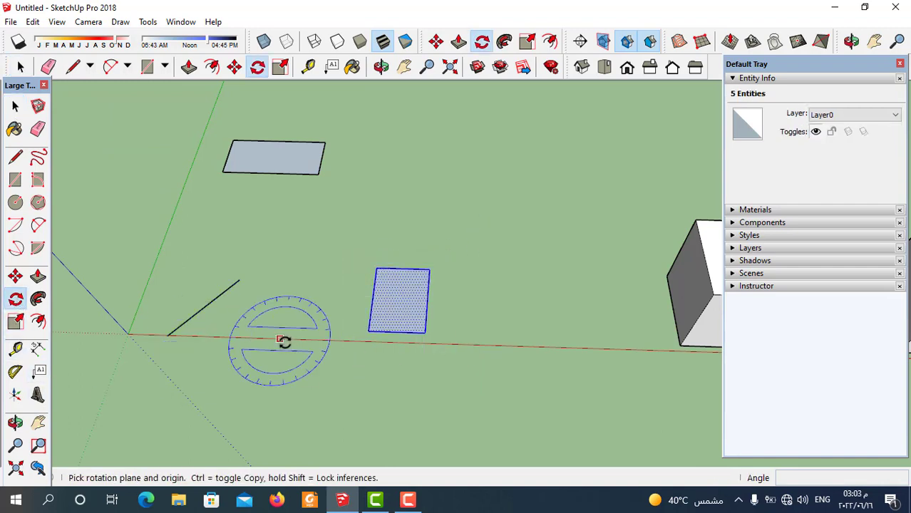
pyautogui.moveTo(451, 368)
pyautogui.mouseDown(button='middle')
pyautogui.moveTo(311, 346)
pyautogui.moveTo(246, 314)
pyautogui.moveTo(451, 276)
pyautogui.moveTo(378, 212)
pyautogui.moveTo(396, 279)
pyautogui.moveTo(385, 310)
pyautogui.moveTo(399, 291)
pyautogui.moveTo(372, 256)
pyautogui.mouseUp(button='middle')
pyautogui.scroll(1, 404, 272)
pyautogui.scroll(2, 376, 248)
pyautogui.scroll(1, 400, 270)
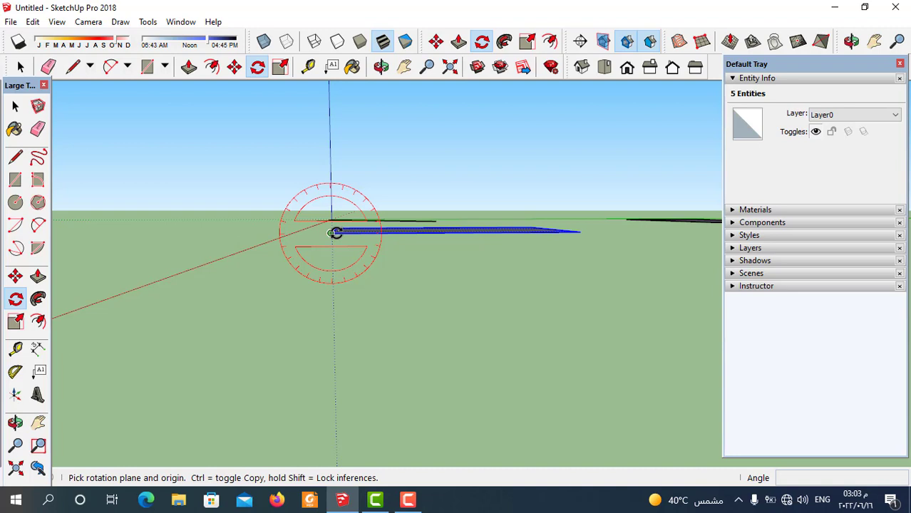
pyautogui.click(331, 233)
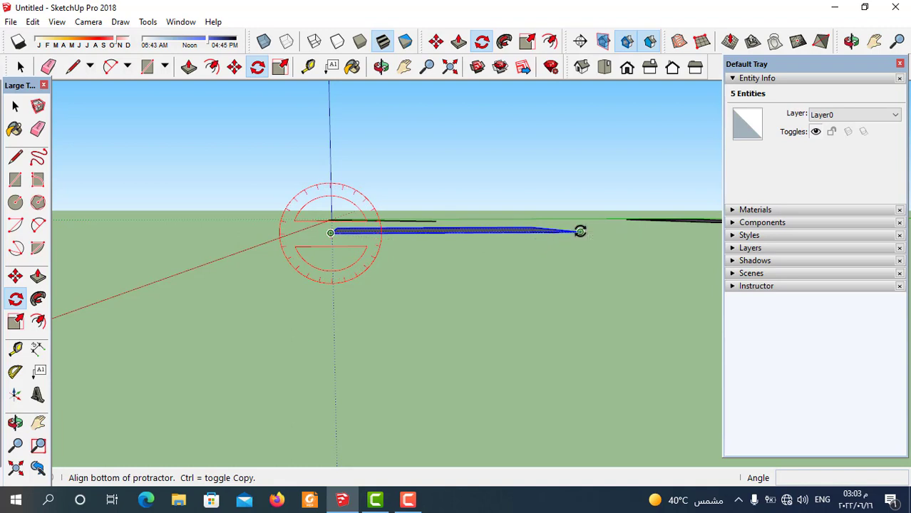
pyautogui.click(579, 231)
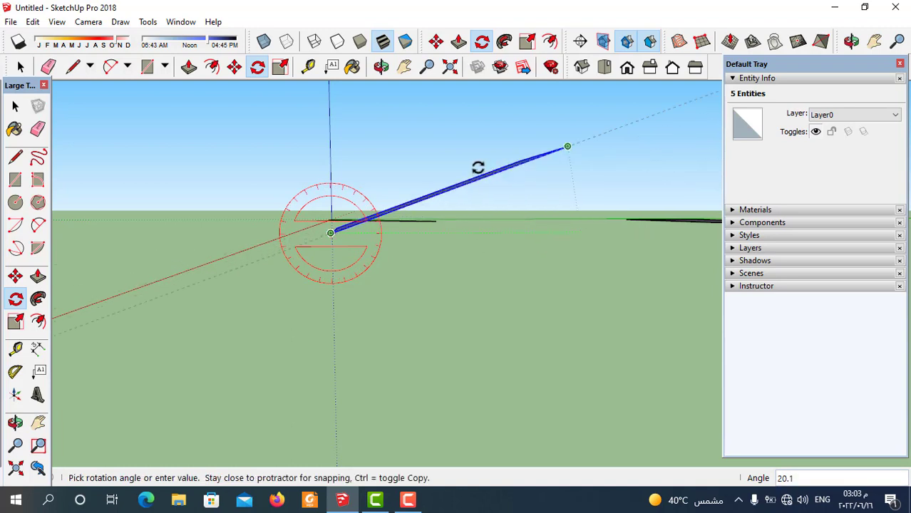
pyautogui.moveTo(451, 236)
pyautogui.mouseDown(button='middle')
pyautogui.moveTo(554, 277)
pyautogui.moveTo(428, 255)
pyautogui.mouseUp(button='middle')
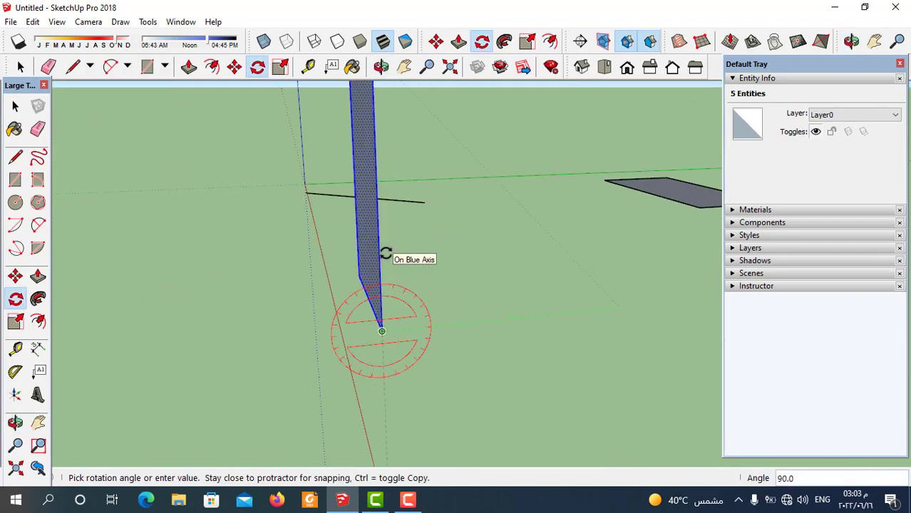
pyautogui.click(385, 254)
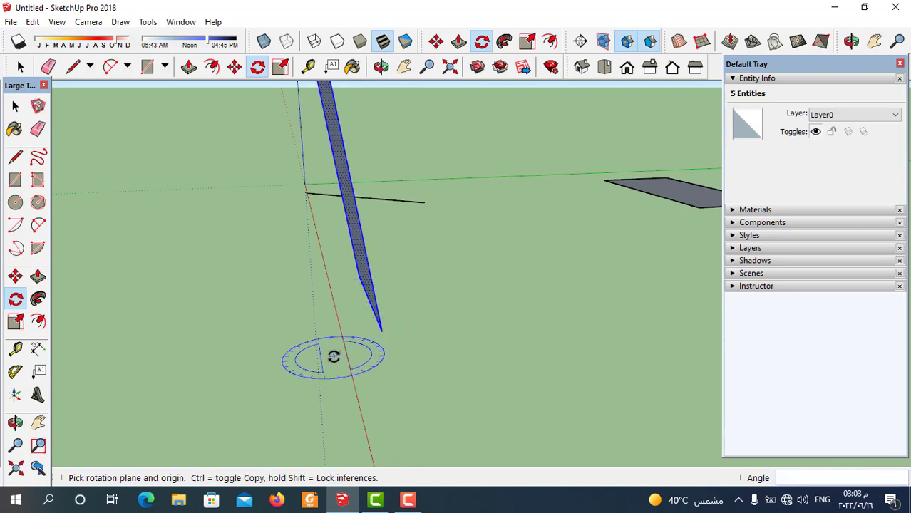
# Orbit around the upright face to view it from higher up.
pyautogui.moveTo(334, 358)
pyautogui.mouseDown(button='middle')
pyautogui.moveTo(377, 325)
pyautogui.moveTo(323, 364)
pyautogui.mouseUp(button='middle')
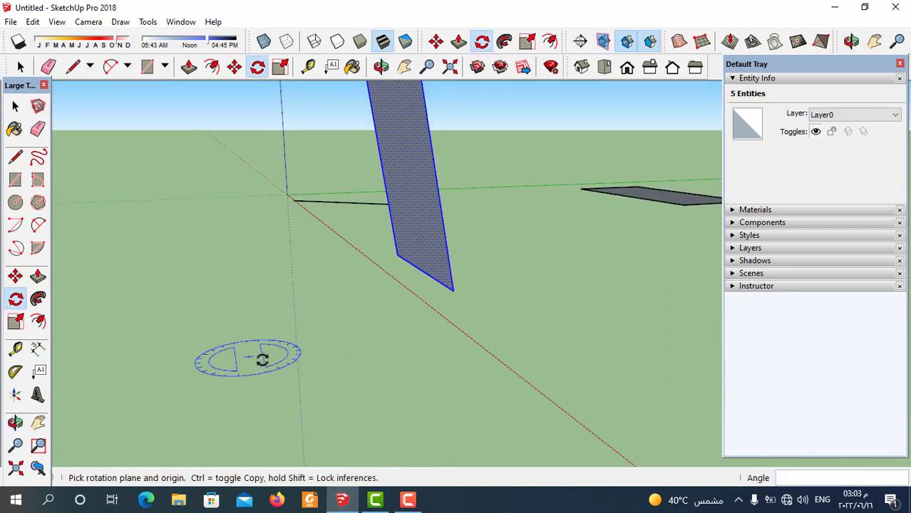
pyautogui.moveTo(359, 301); pyautogui.dragTo(403, 249, button='middle')
pyautogui.moveTo(478, 269); pyautogui.dragTo(515, 348, button='middle')
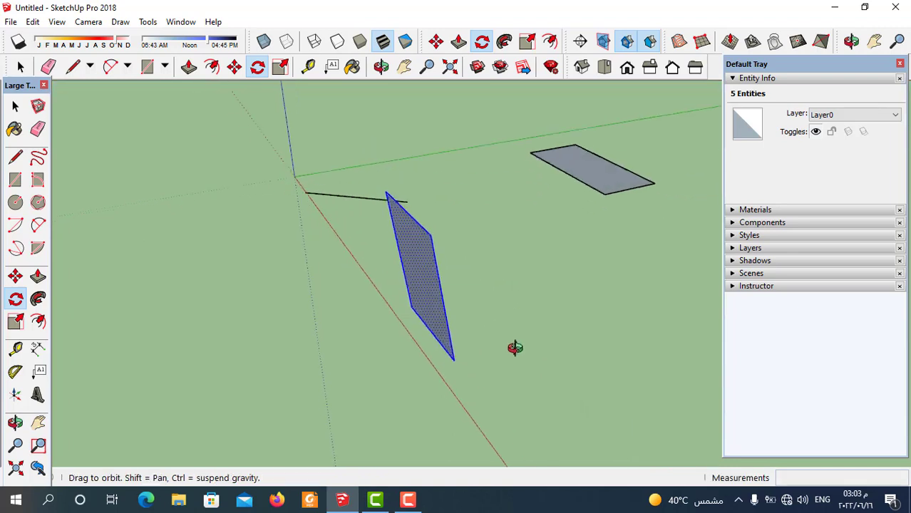
pyautogui.moveTo(201, 336)
pyautogui.mouseDown(button='middle')
pyautogui.moveTo(446, 244)
pyautogui.moveTo(322, 248)
pyautogui.moveTo(492, 275)
pyautogui.moveTo(484, 164)
pyautogui.mouseUp(button='middle')
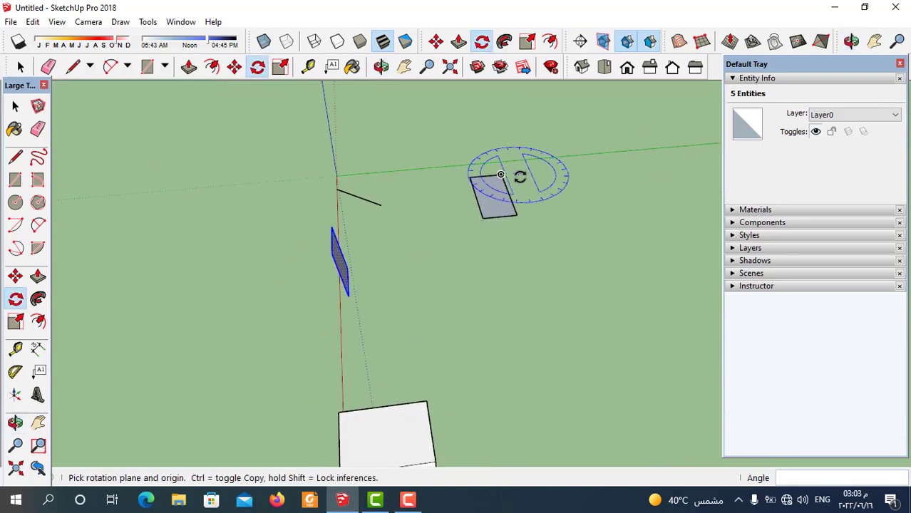
# Select the second flat grey rectangle and orbit to an eye-level view.
pyautogui.click(18, 105)
pyautogui.moveTo(416, 196)
pyautogui.mouseDown(button='middle')
pyautogui.moveTo(448, 237)
pyautogui.moveTo(423, 240)
pyautogui.moveTo(422, 151)
pyautogui.mouseUp(button='middle')
pyautogui.moveTo(422, 134); pyautogui.dragTo(533, 246)
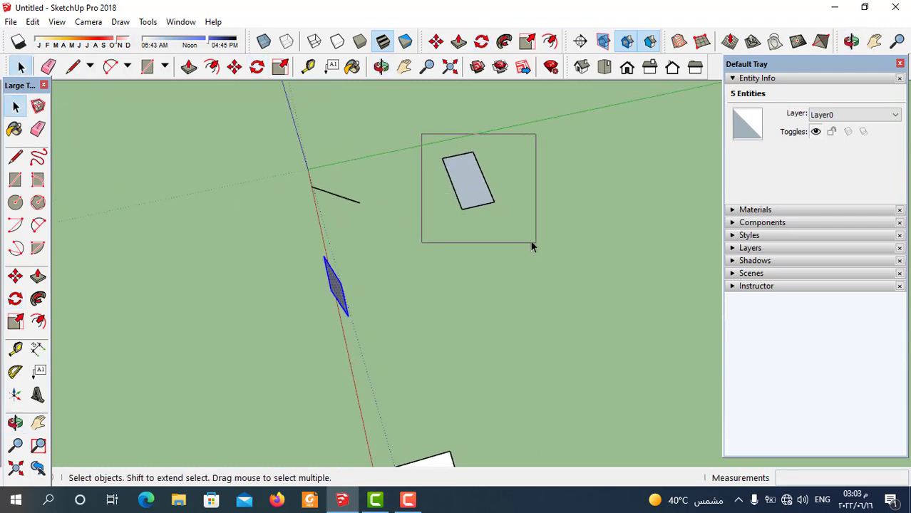
pyautogui.click(15, 298)
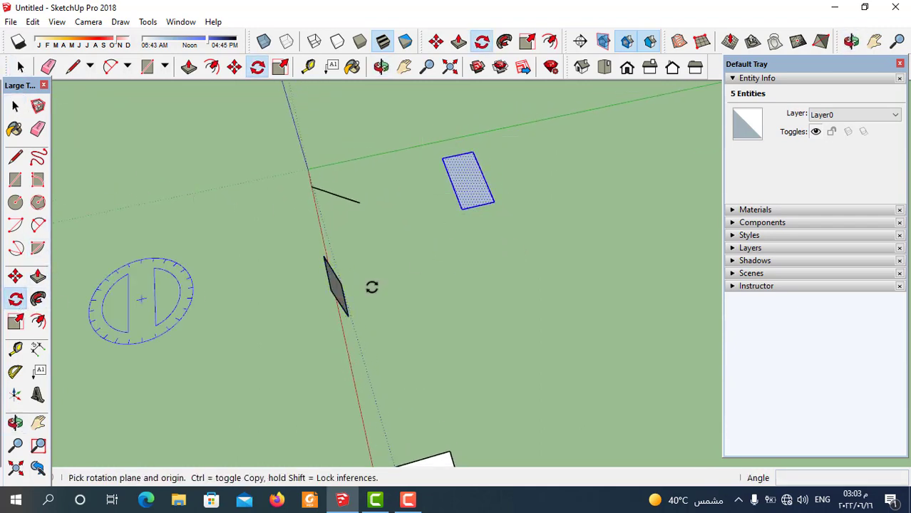
pyautogui.press('o')
pyautogui.moveTo(524, 263); pyautogui.dragTo(310, 199)
pyautogui.moveTo(310, 198)
pyautogui.mouseDown(button='middle')
pyautogui.moveTo(570, 300)
pyautogui.moveTo(409, 238)
pyautogui.moveTo(545, 275)
pyautogui.moveTo(514, 254)
pyautogui.moveTo(484, 203)
pyautogui.moveTo(540, 252)
pyautogui.mouseUp(button='middle')
pyautogui.scroll(2, 536, 246)
pyautogui.scroll(2, 518, 261)
pyautogui.scroll(1, 519, 262)
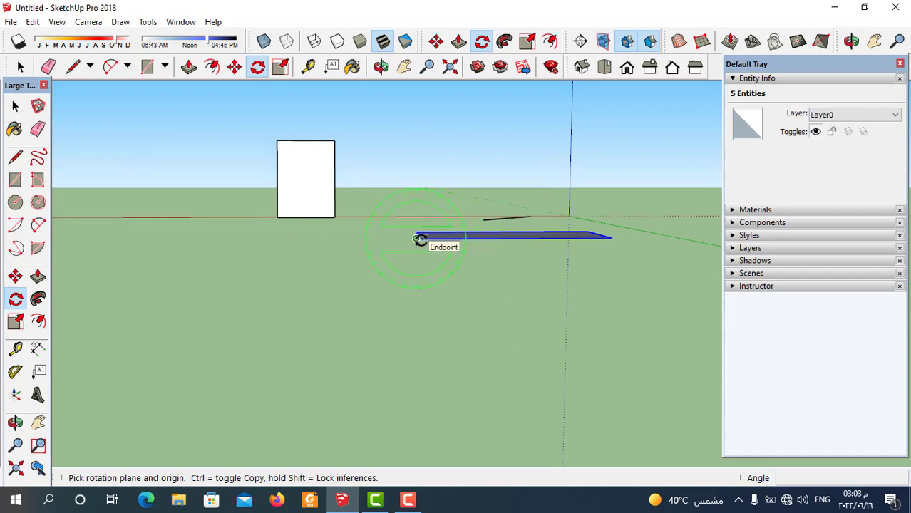
# Rotate the rectangle 90° about its near end so it stands vertical.
pyautogui.click(419, 239)
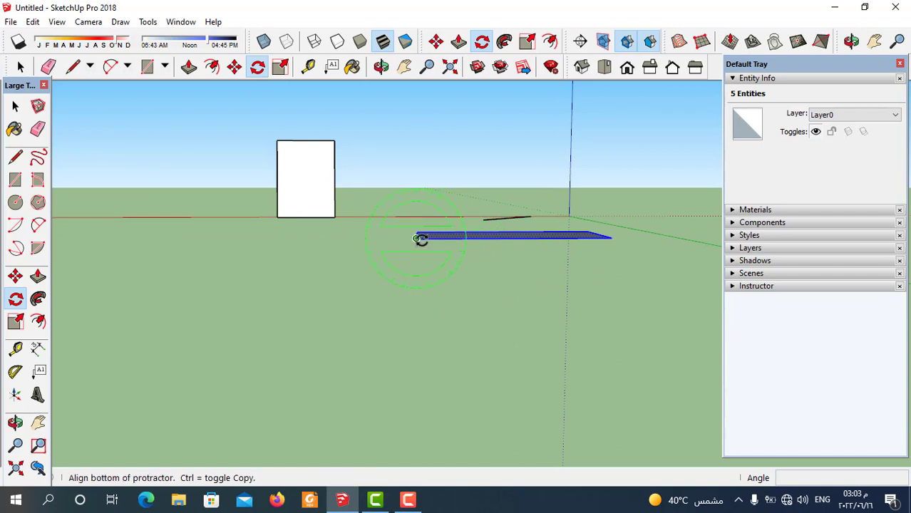
pyautogui.click(608, 235)
pyautogui.click(608, 236)
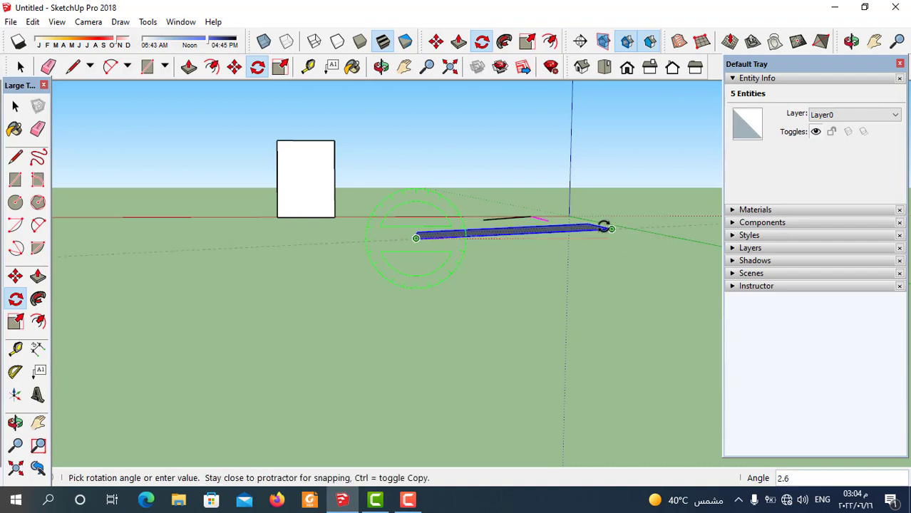
pyautogui.click(419, 187)
# Orbit and zoom around the row of cubes, ending facing the first cube.
pyautogui.scroll(-2, 437, 284)
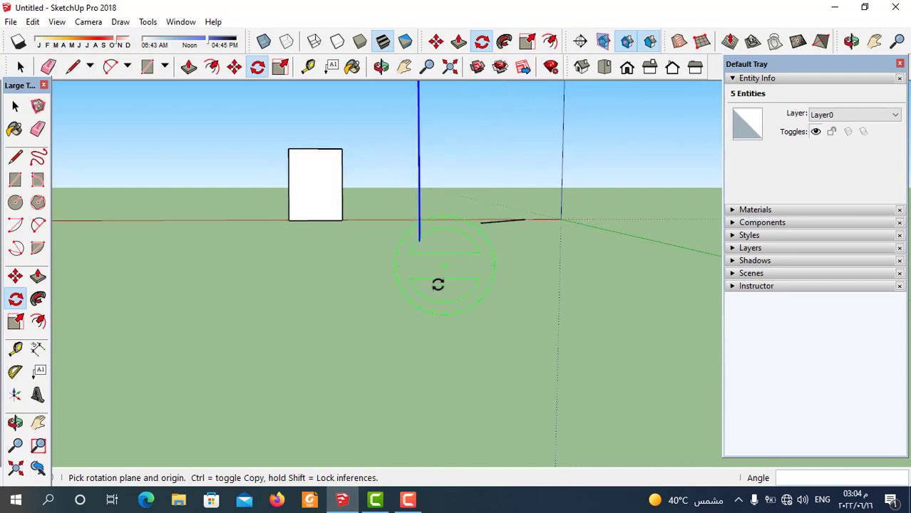
pyautogui.scroll(-3, 433, 284)
pyautogui.moveTo(433, 284); pyautogui.dragTo(325, 325, button='middle')
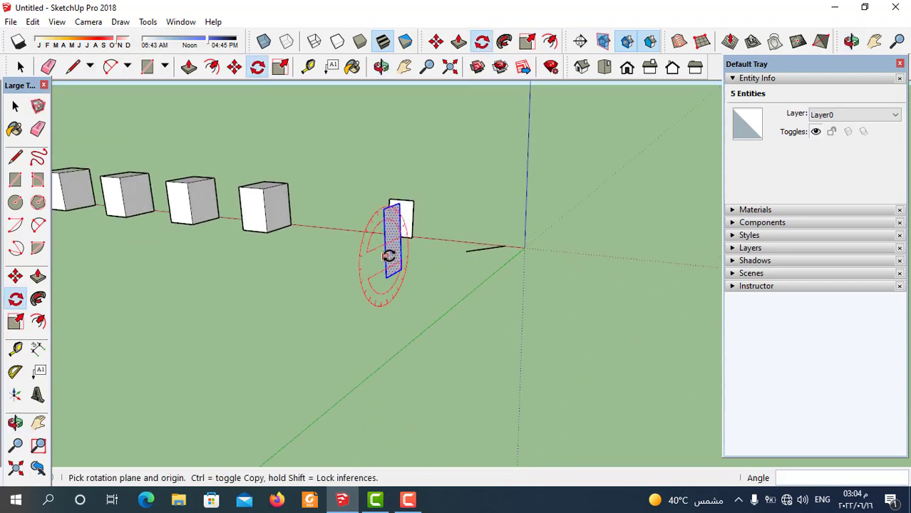
pyautogui.scroll(-1, 457, 319)
pyautogui.moveTo(457, 318)
pyautogui.mouseDown(button='middle')
pyautogui.moveTo(487, 311)
pyautogui.moveTo(264, 339)
pyautogui.moveTo(518, 260)
pyautogui.moveTo(244, 308)
pyautogui.moveTo(305, 203)
pyautogui.mouseUp(button='middle')
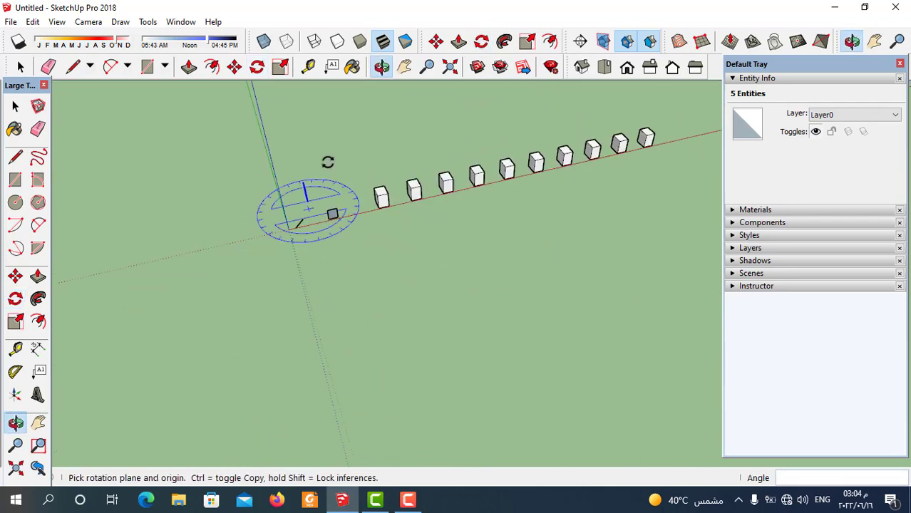
pyautogui.scroll(2, 350, 210)
pyautogui.scroll(2, 339, 228)
pyautogui.scroll(1, 306, 238)
pyautogui.moveTo(307, 237); pyautogui.dragTo(300, 242, button='middle')
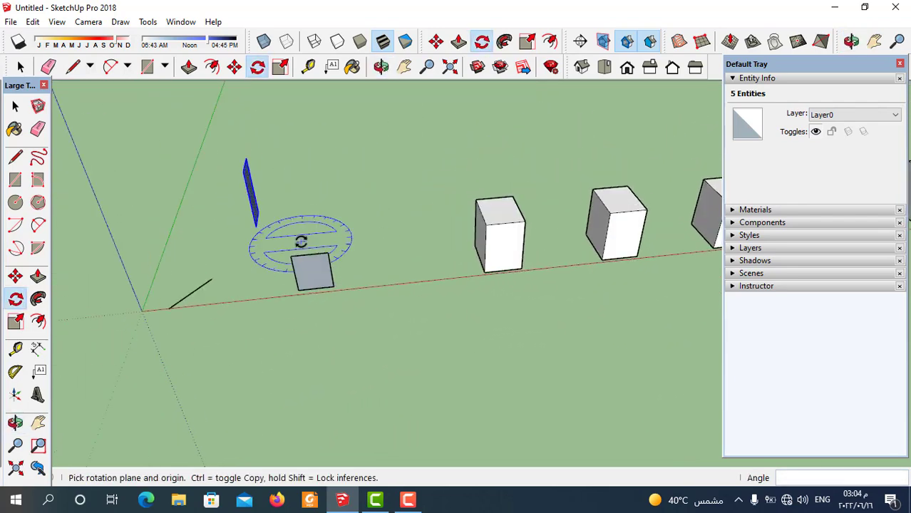
pyautogui.scroll(-2, 313, 260)
pyautogui.scroll(-2, 366, 289)
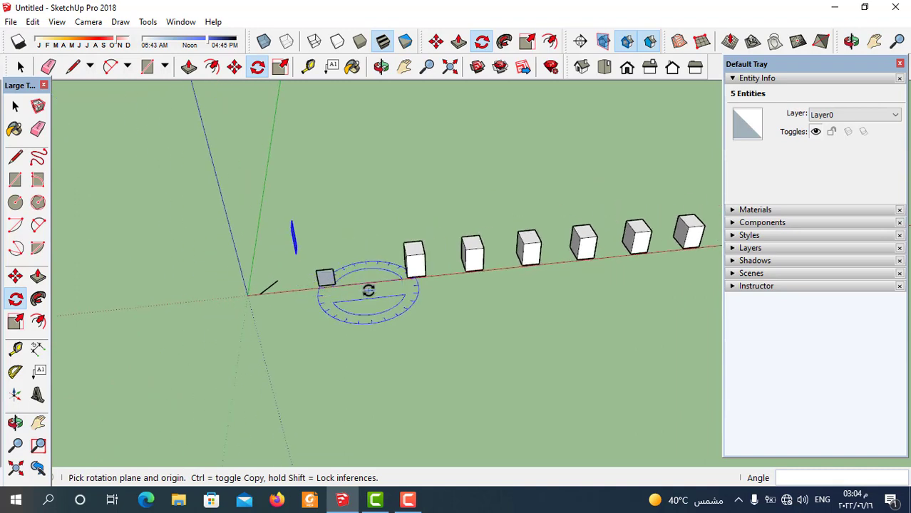
pyautogui.moveTo(366, 289); pyautogui.dragTo(346, 280, button='middle')
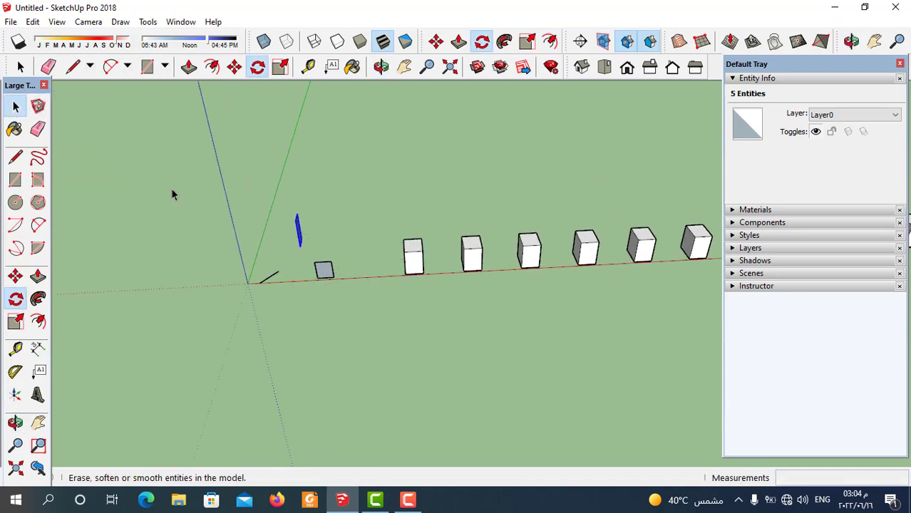
pyautogui.scroll(3, 406, 274)
pyautogui.scroll(3, 421, 270)
pyautogui.moveTo(420, 270); pyautogui.dragTo(426, 328, button='middle')
pyautogui.scroll(-3, 315, 262)
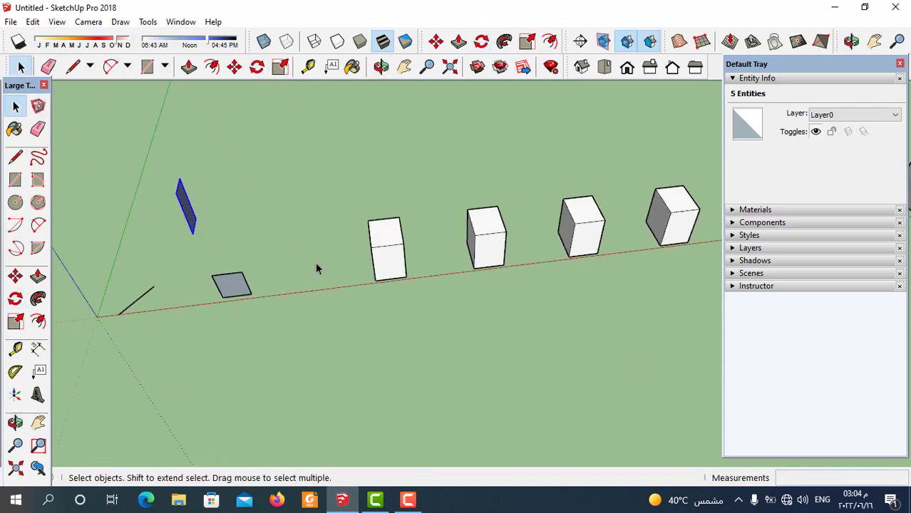
pyautogui.scroll(3, 400, 270)
pyautogui.moveTo(401, 270); pyautogui.dragTo(417, 240, button='middle')
pyautogui.moveTo(344, 262)
pyautogui.mouseDown(button='middle')
pyautogui.moveTo(380, 288)
pyautogui.moveTo(341, 268)
pyautogui.moveTo(299, 157)
pyautogui.mouseUp(button='middle')
# Tip the first cube over 67.7° about its bottom edge.
pyautogui.moveTo(300, 157); pyautogui.dragTo(418, 308)
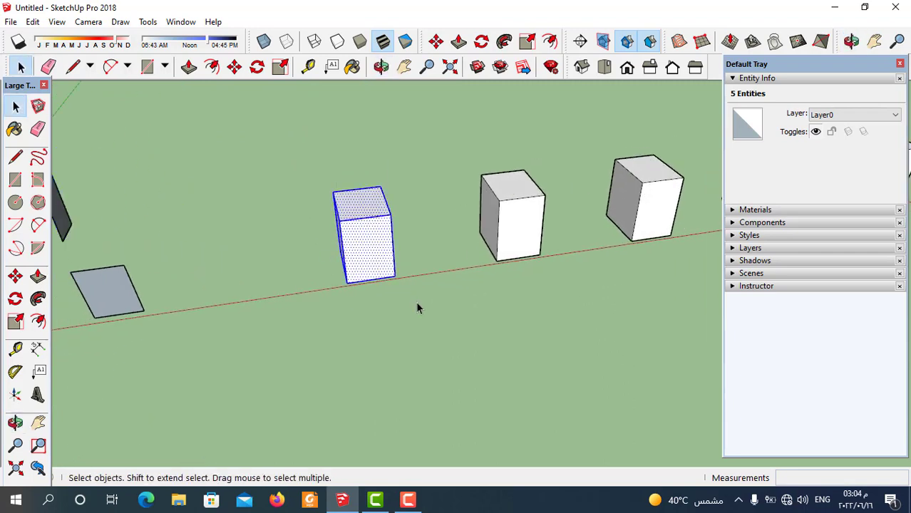
pyautogui.click(15, 299)
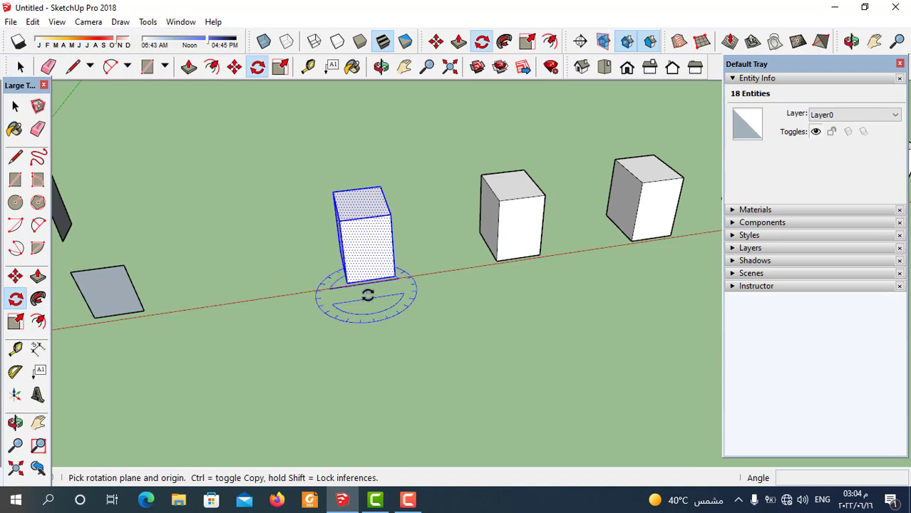
pyautogui.scroll(3, 346, 292)
pyautogui.scroll(-2, 351, 306)
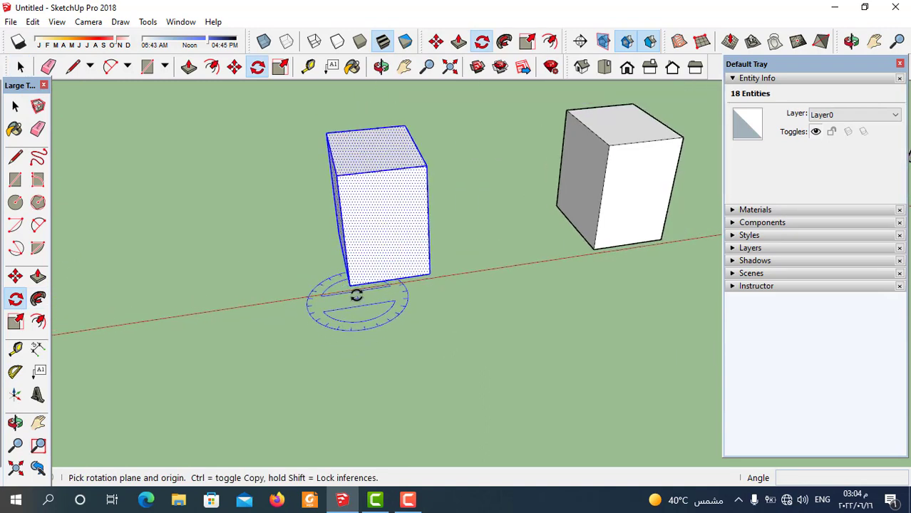
pyautogui.moveTo(351, 287)
pyautogui.mouseDown(button='middle')
pyautogui.moveTo(362, 241)
pyautogui.moveTo(356, 272)
pyautogui.mouseUp(button='middle')
pyautogui.click(351, 276)
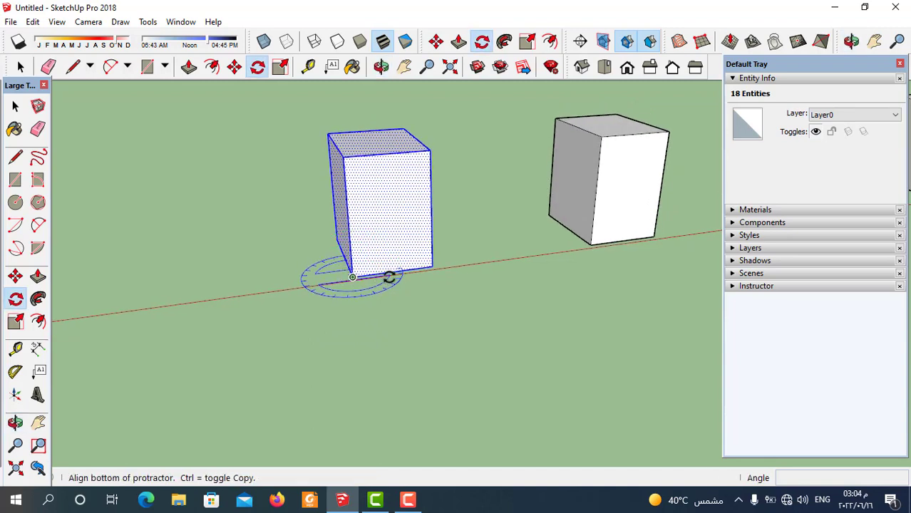
pyautogui.click(430, 268)
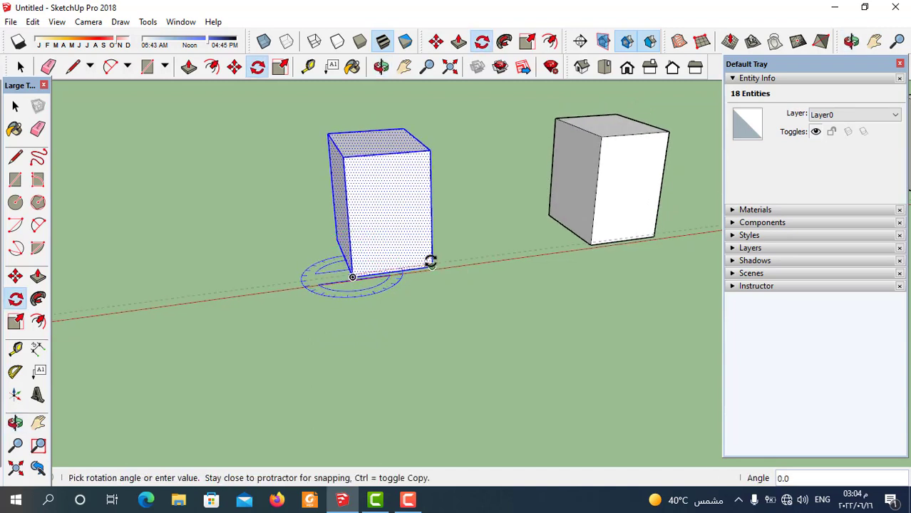
pyautogui.click(382, 221)
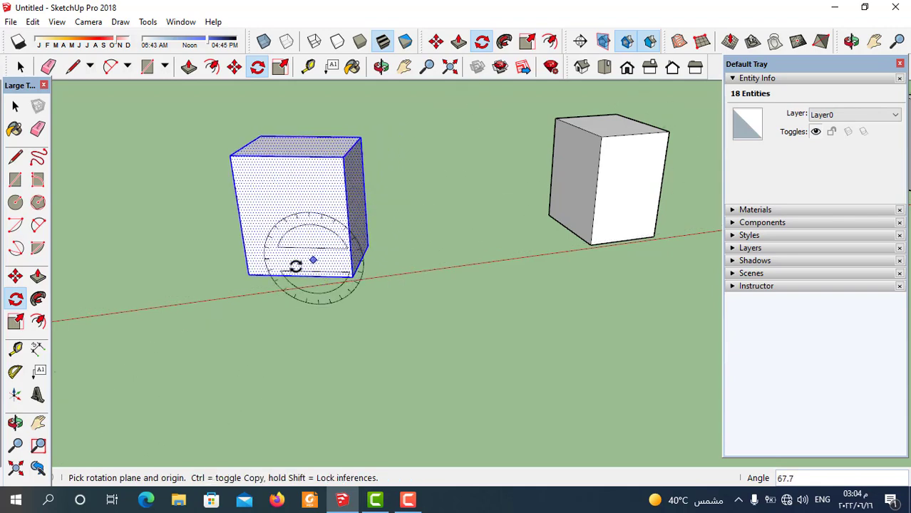
# Zoom out to see more of the cubes and return to selecting.
pyautogui.scroll(-3, 295, 264)
pyautogui.moveTo(315, 291)
pyautogui.mouseDown(button='middle')
pyautogui.moveTo(407, 275)
pyautogui.moveTo(414, 225)
pyautogui.mouseUp(button='middle')
pyautogui.scroll(2, 415, 225)
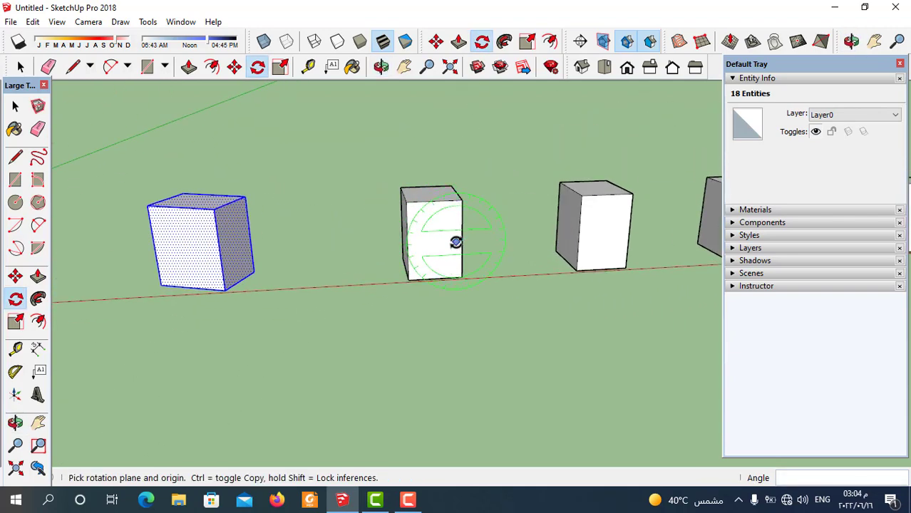
pyautogui.press('space')
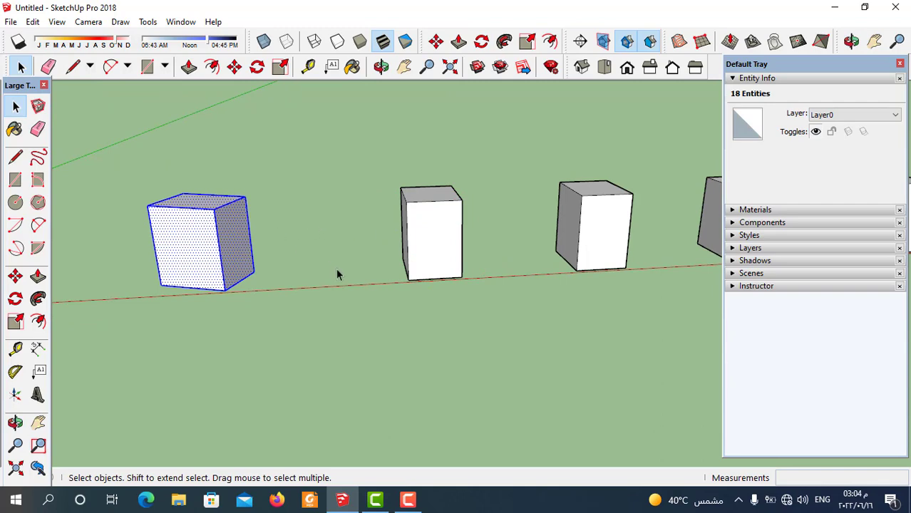
pyautogui.scroll(-1, 338, 275)
pyautogui.scroll(1, 444, 248)
# Select the middle cube and tilt it 32.6° about its bottom-left corner.
pyautogui.scroll(2, 428, 271)
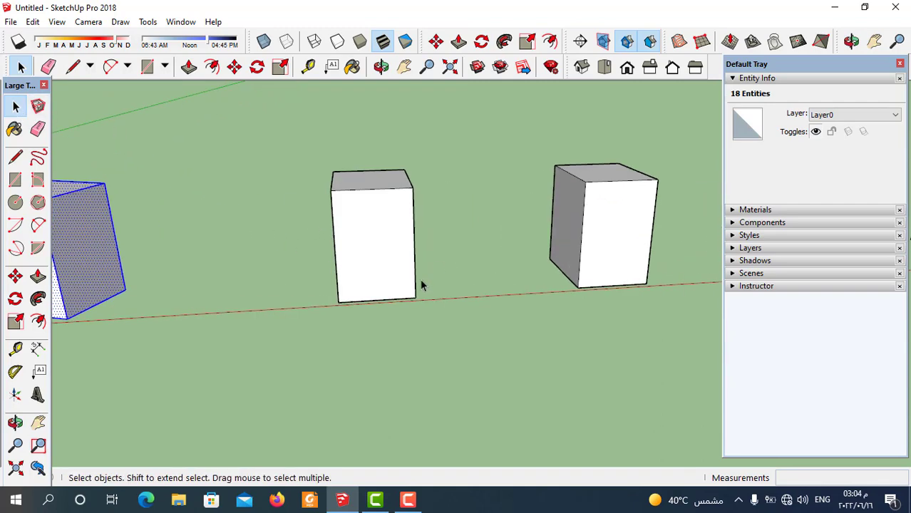
pyautogui.moveTo(420, 284)
pyautogui.mouseDown(button='middle')
pyautogui.moveTo(315, 275)
pyautogui.moveTo(419, 305)
pyautogui.mouseUp(button='middle')
pyautogui.moveTo(283, 138); pyautogui.dragTo(476, 352)
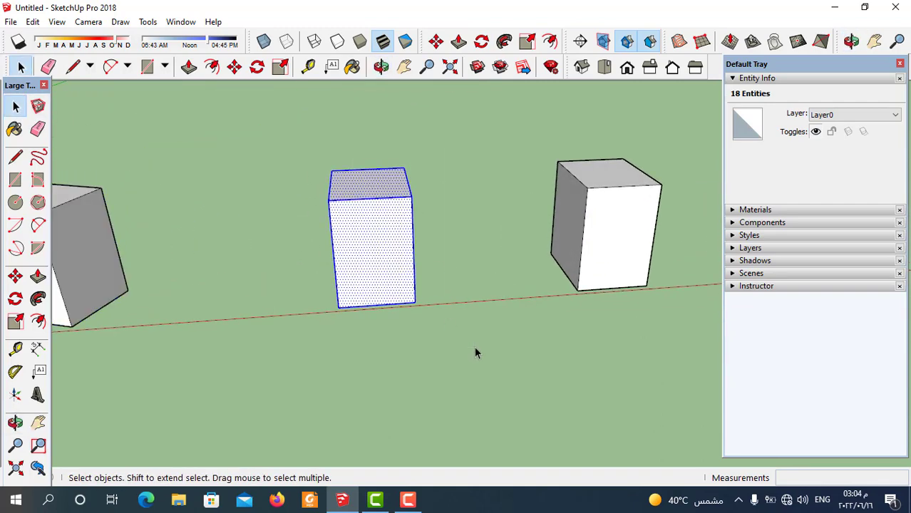
pyautogui.click(15, 298)
pyautogui.scroll(2, 354, 302)
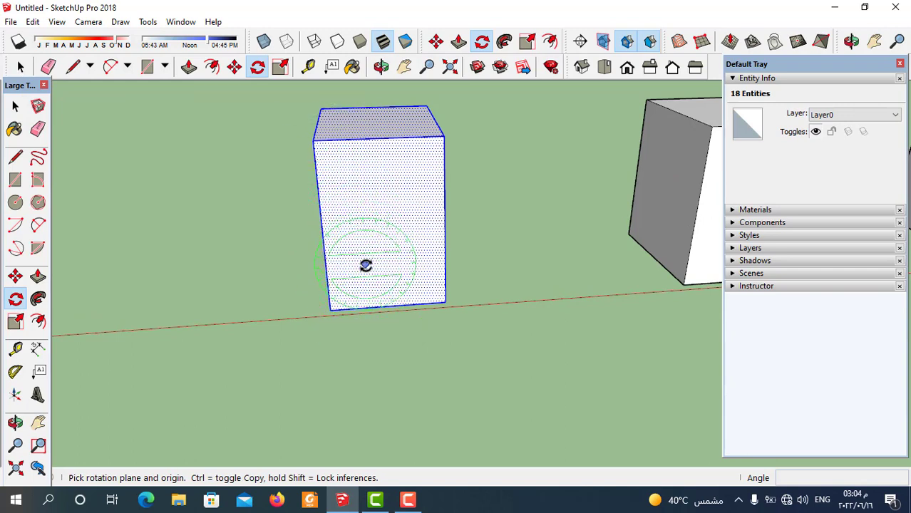
pyautogui.click(330, 309)
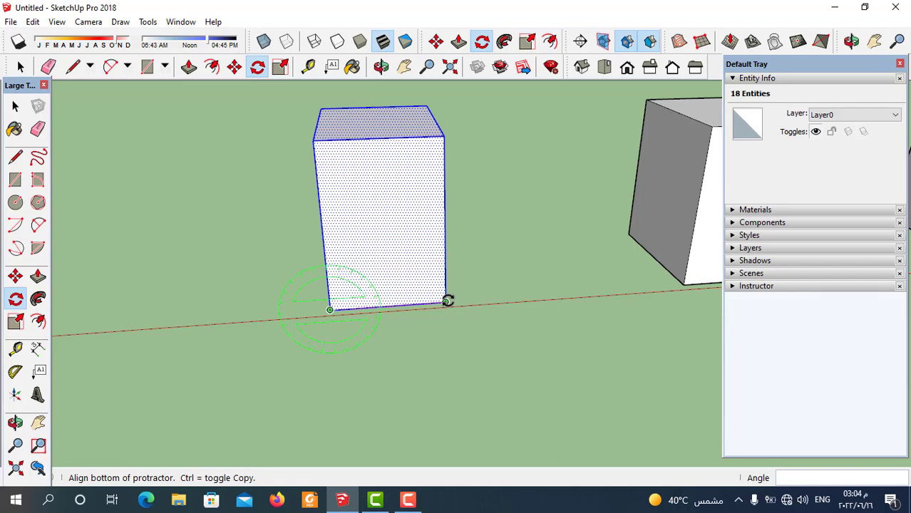
pyautogui.click(448, 300)
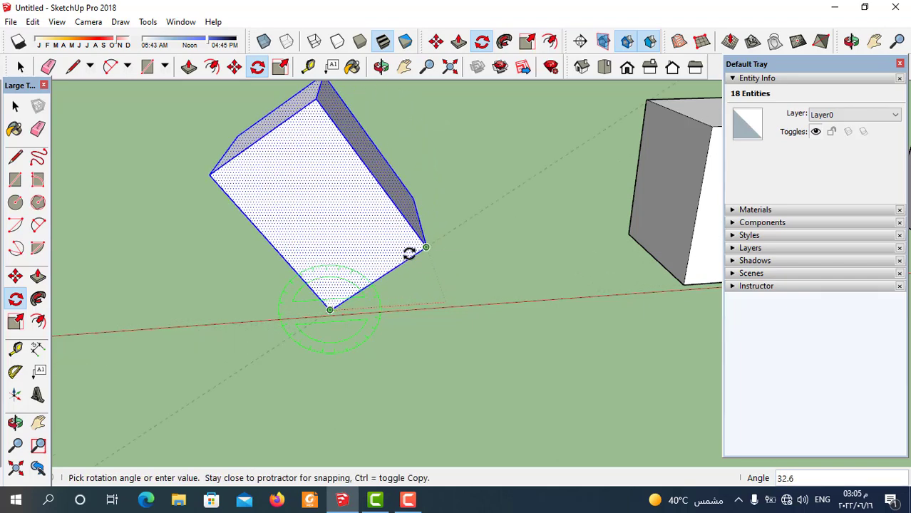
pyautogui.click(408, 254)
pyautogui.scroll(-4, 473, 319)
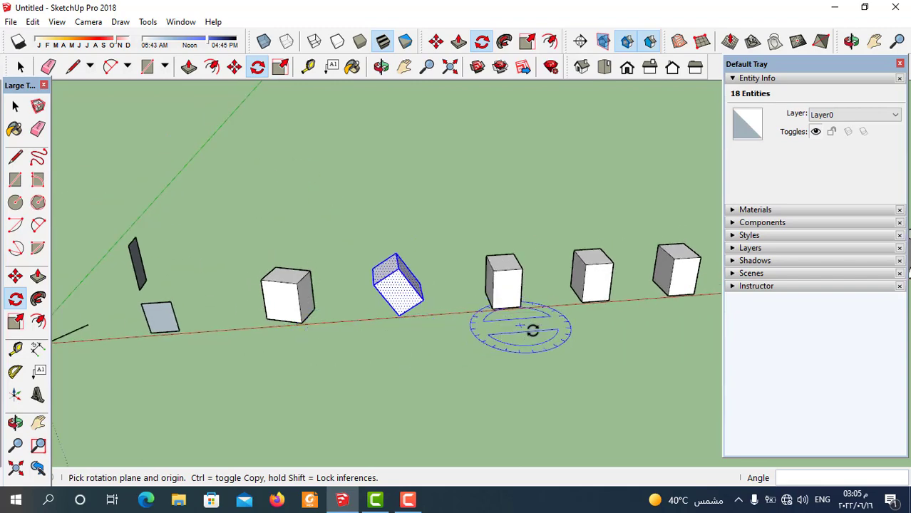
# Select the next upright cube in the row.
pyautogui.moveTo(532, 329); pyautogui.dragTo(469, 332, button='middle')
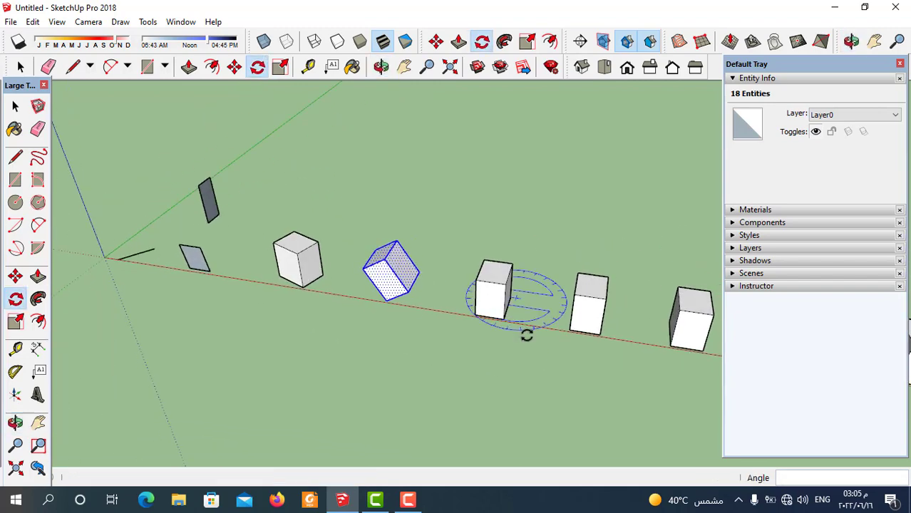
pyautogui.scroll(2, 524, 325)
pyautogui.scroll(2, 533, 354)
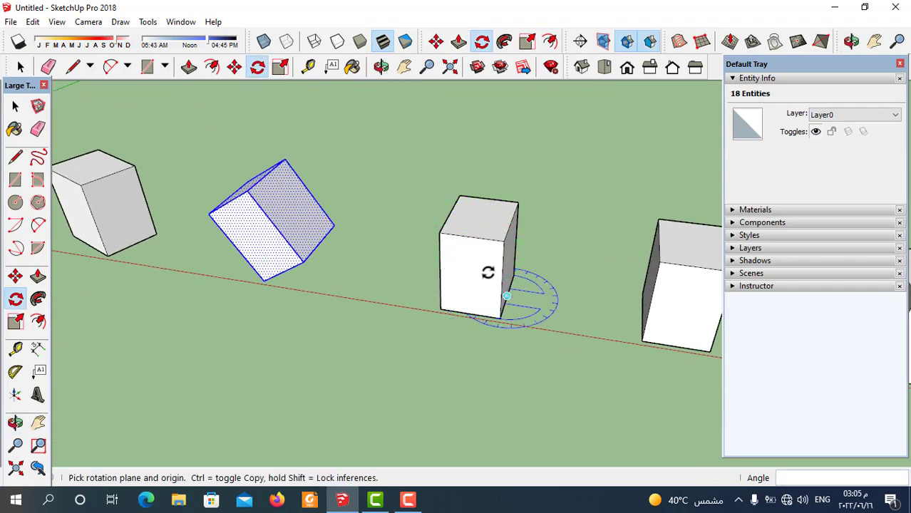
pyautogui.press('space')
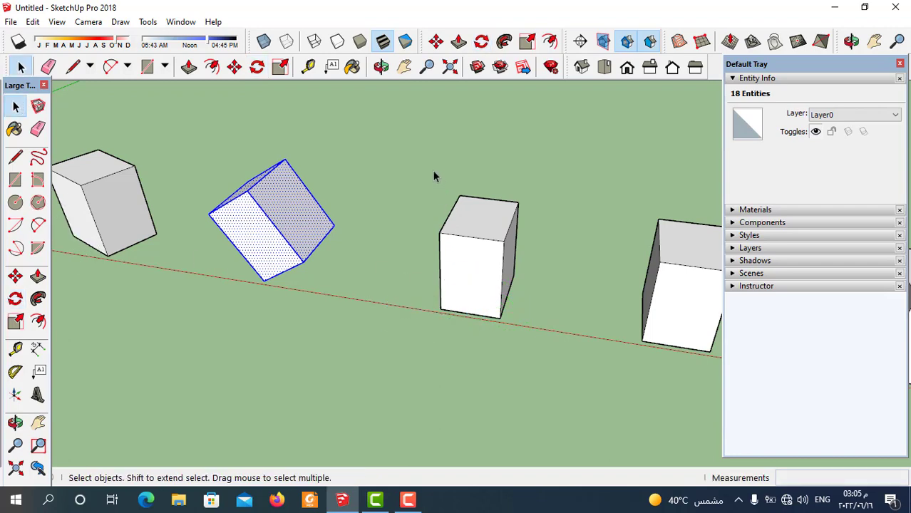
pyautogui.moveTo(411, 160)
pyautogui.mouseDown()
pyautogui.moveTo(494, 296)
pyautogui.moveTo(542, 327)
pyautogui.mouseUp()
pyautogui.moveTo(572, 357)
pyautogui.mouseDown(button='middle')
pyautogui.moveTo(531, 333)
pyautogui.moveTo(341, 311)
pyautogui.moveTo(499, 316)
pyautogui.moveTo(456, 308)
pyautogui.mouseUp(button='middle')
pyautogui.scroll(3, 498, 315)
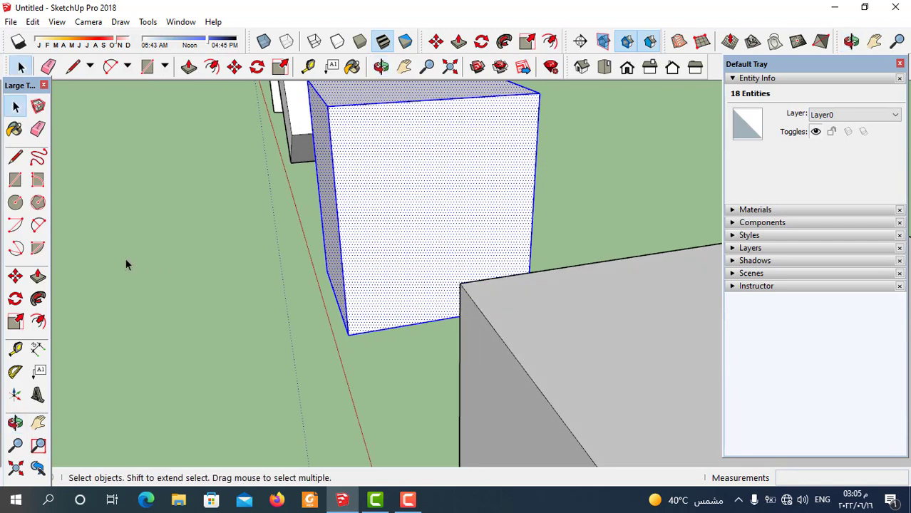
# Tip that cube 30° about its bottom corner, then view it from lower down.
pyautogui.click(15, 300)
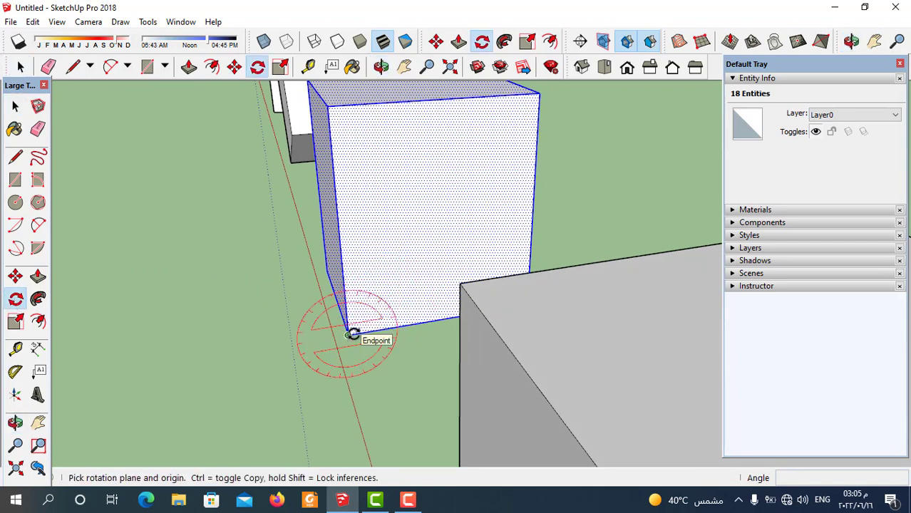
pyautogui.moveTo(352, 335); pyautogui.dragTo(376, 346)
pyautogui.moveTo(377, 346); pyautogui.dragTo(535, 350, button='middle')
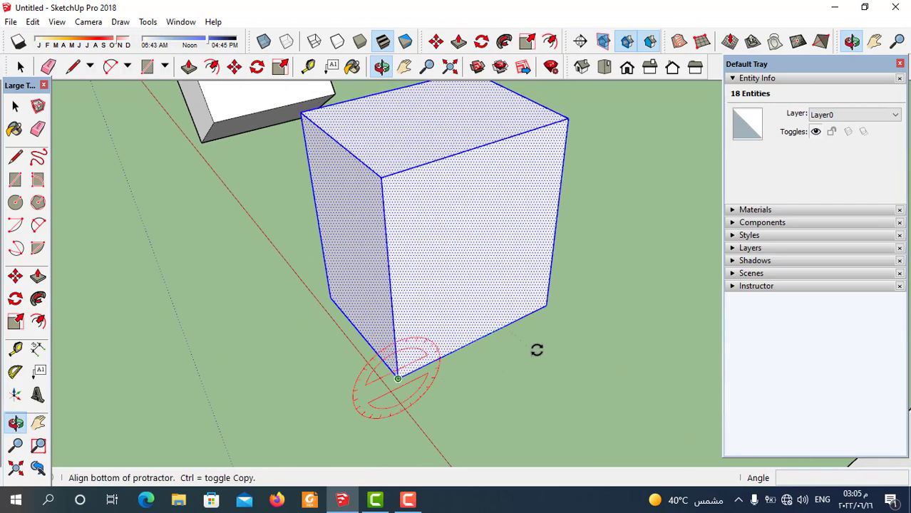
pyautogui.click(546, 305)
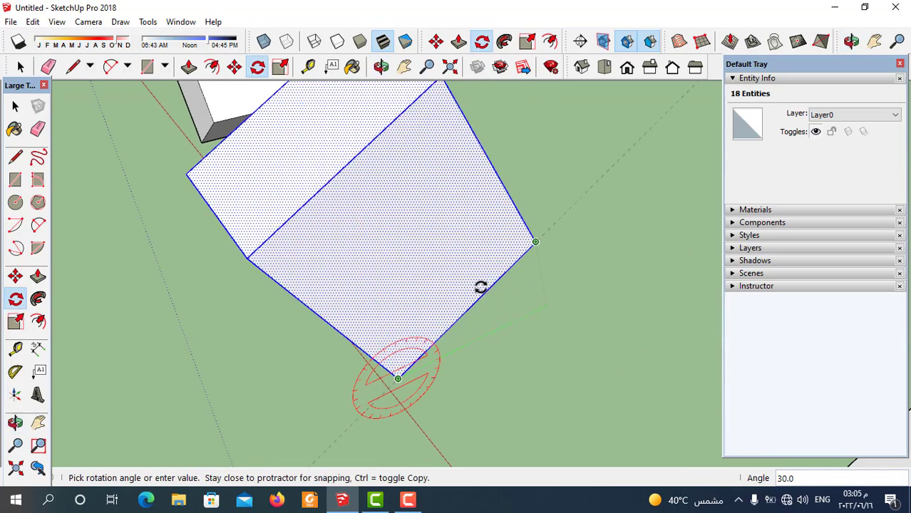
pyautogui.click(480, 287)
pyautogui.scroll(-3, 428, 315)
pyautogui.scroll(-2, 439, 323)
pyautogui.scroll(-2, 469, 284)
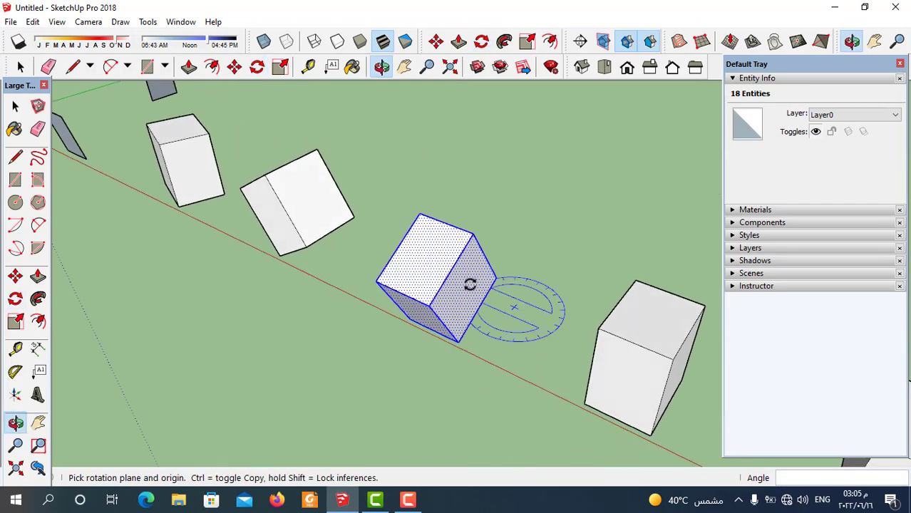
pyautogui.scroll(-2, 468, 315)
pyautogui.moveTo(469, 316)
pyautogui.mouseDown(button='middle')
pyautogui.moveTo(437, 240)
pyautogui.moveTo(508, 301)
pyautogui.moveTo(384, 305)
pyautogui.mouseUp(button='middle')
pyautogui.click(12, 108)
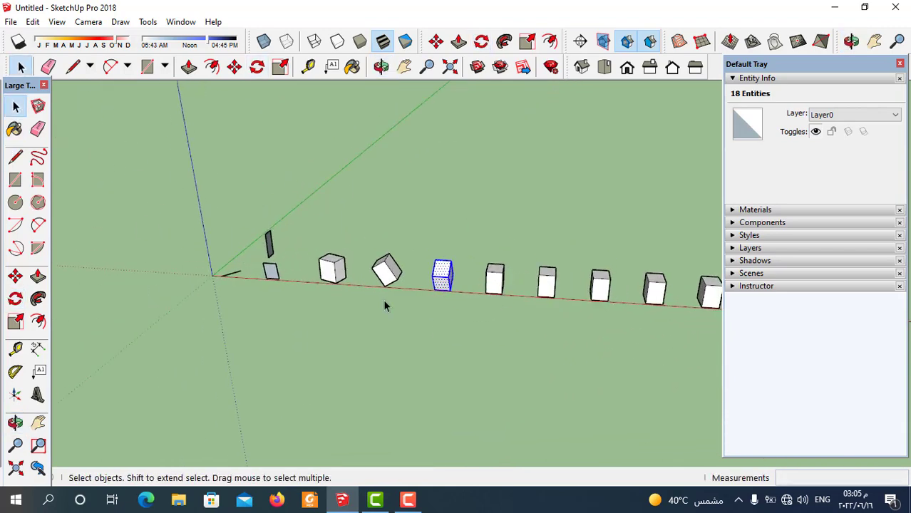
# In Model Info > Units, change angle snapping from 15.0 to 30.0 and close it.
pyautogui.scroll(-2, 399, 299)
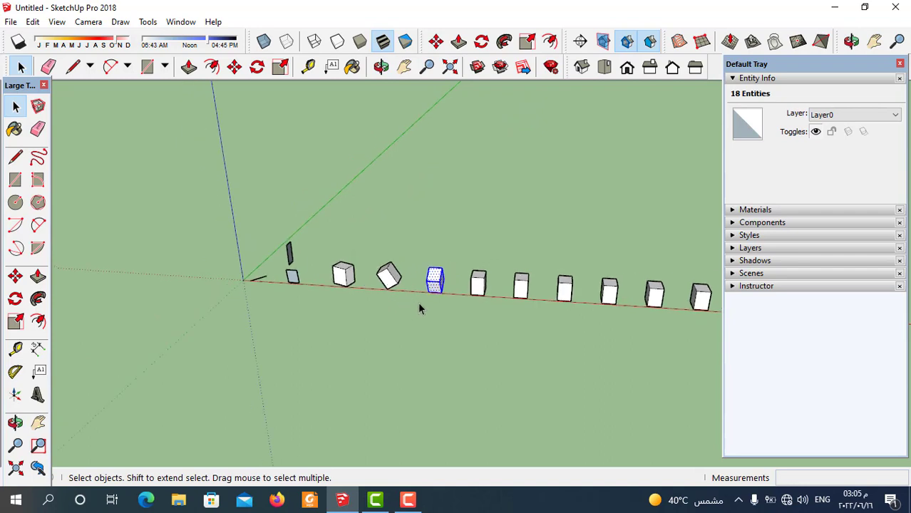
pyautogui.scroll(4, 434, 310)
pyautogui.click(456, 346)
pyautogui.scroll(2, 456, 335)
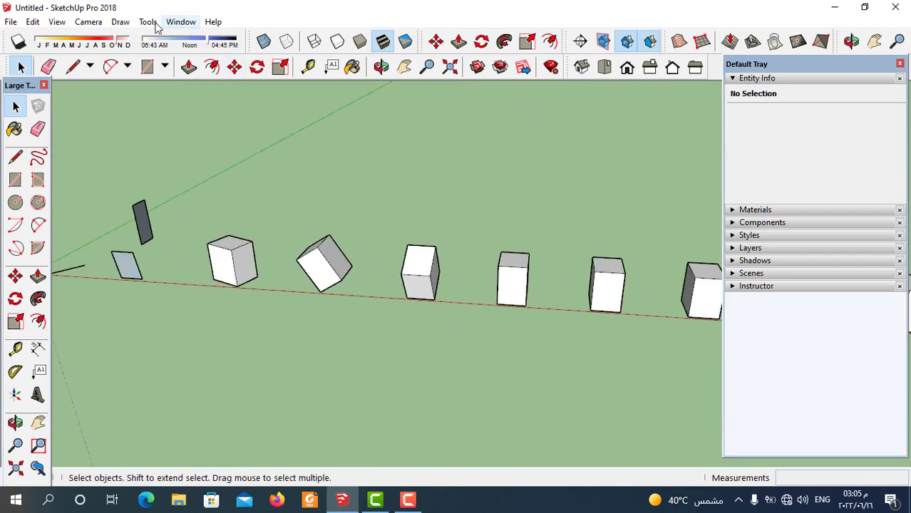
pyautogui.click(180, 22)
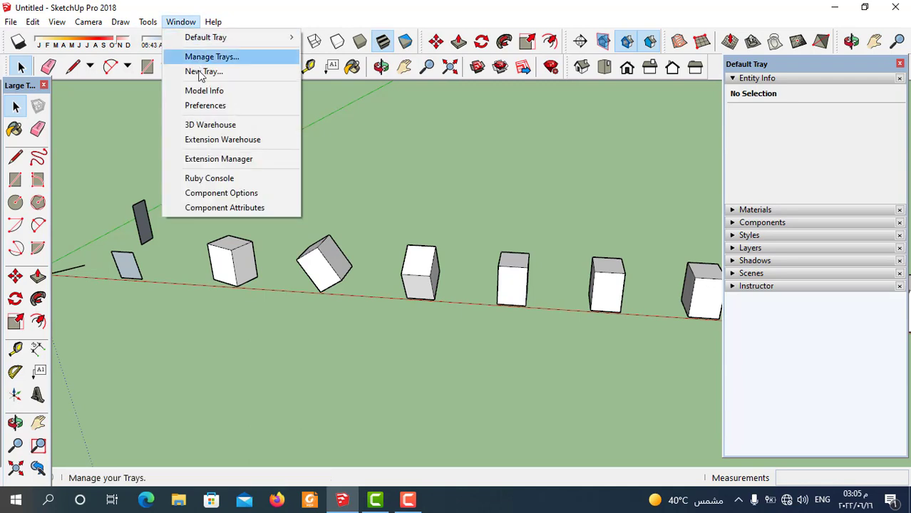
pyautogui.click(206, 93)
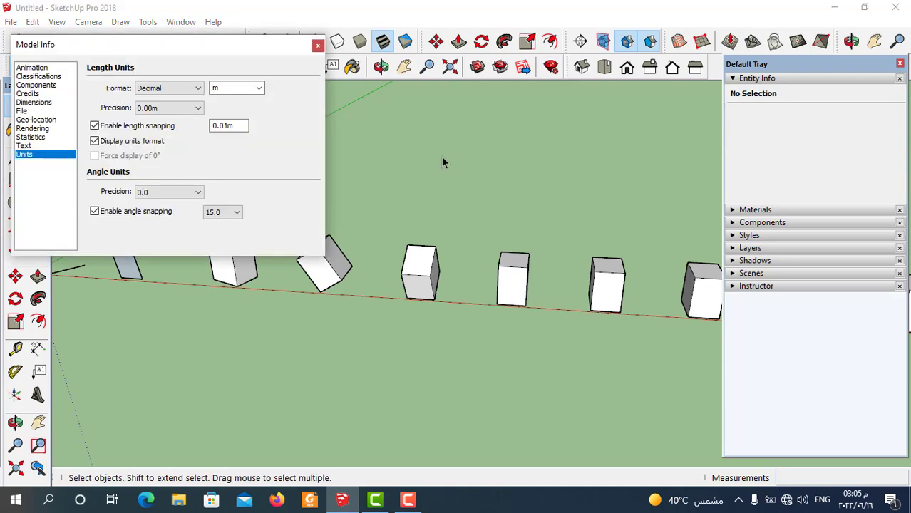
pyautogui.moveTo(235, 54); pyautogui.dragTo(460, 57)
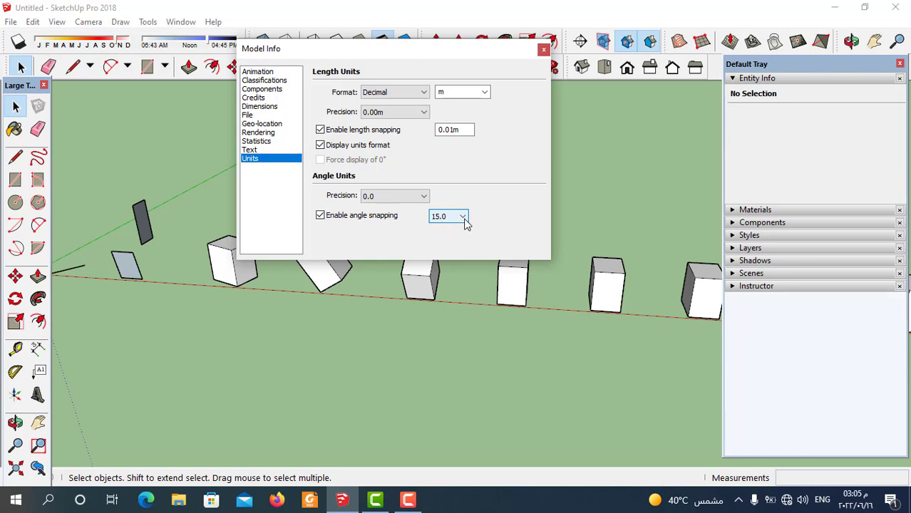
pyautogui.click(463, 216)
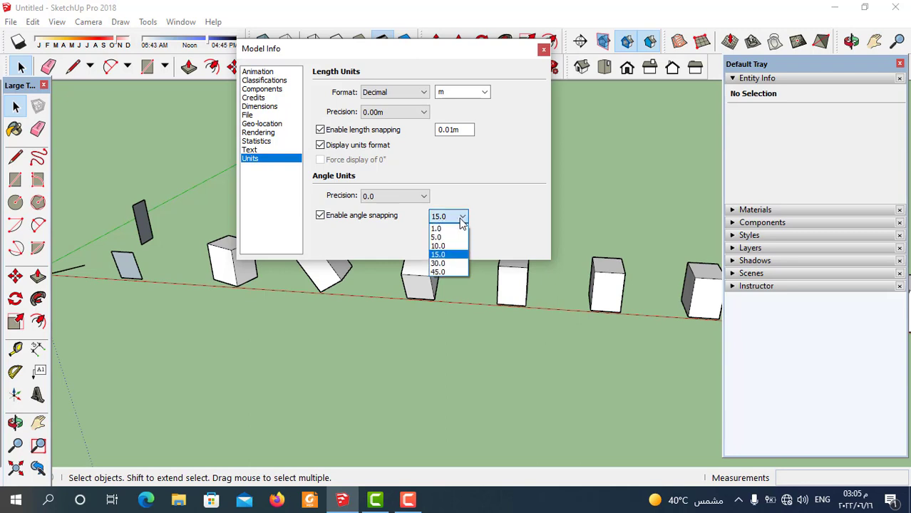
pyautogui.click(448, 262)
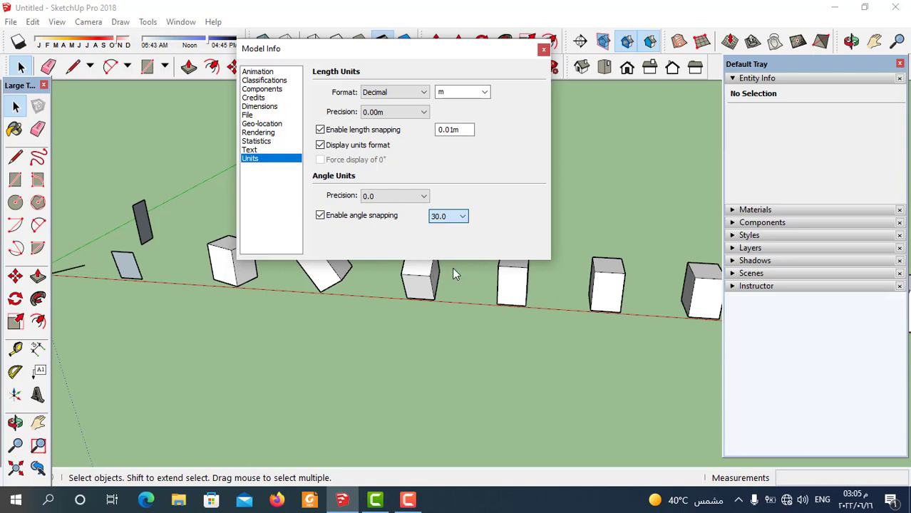
pyautogui.click(543, 54)
pyautogui.scroll(-5, 456, 297)
pyautogui.moveTo(456, 297); pyautogui.dragTo(523, 306, button='middle')
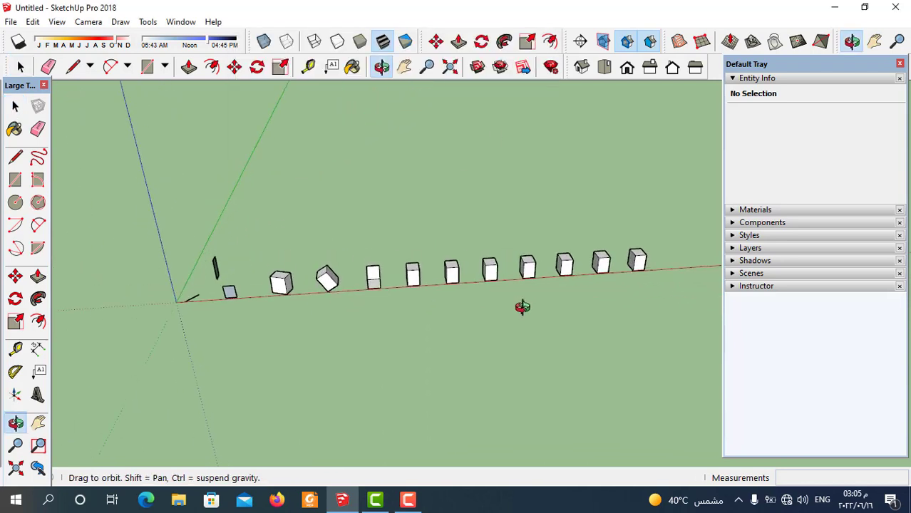
pyautogui.scroll(3, 428, 283)
pyautogui.scroll(2, 428, 283)
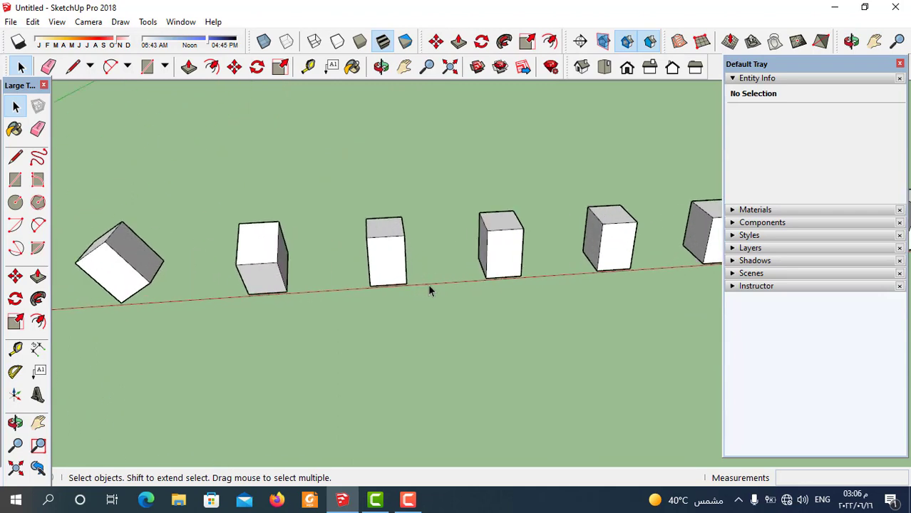
pyautogui.moveTo(610, 280); pyautogui.dragTo(398, 274, button='middle')
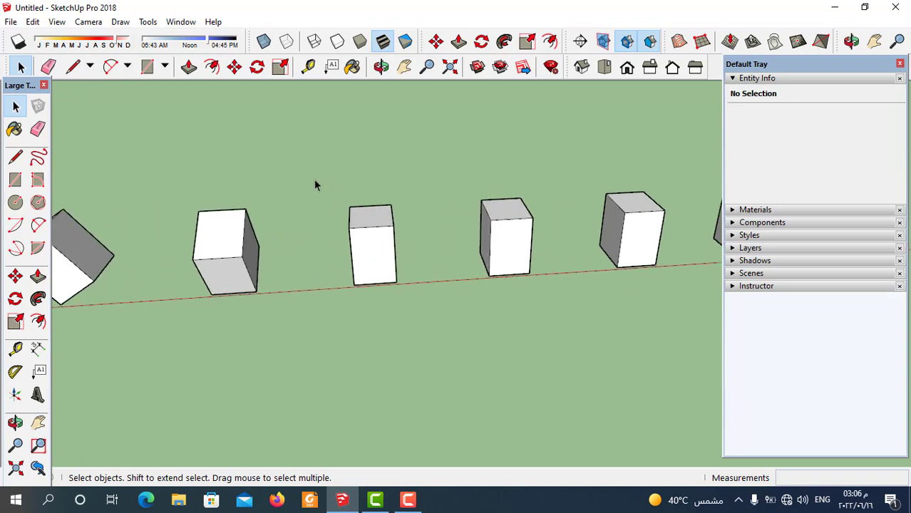
pyautogui.moveTo(313, 179); pyautogui.dragTo(431, 330)
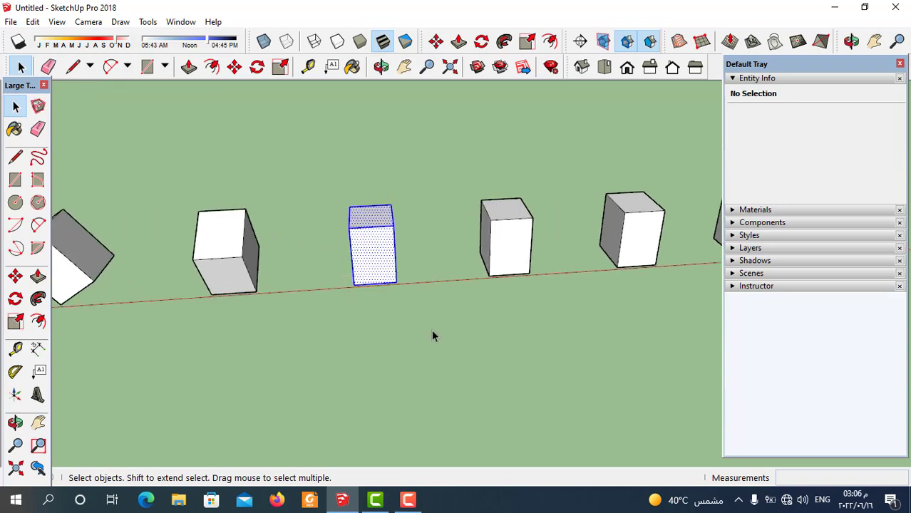
# Make a 45° rotated copy of the middle box, pivoting on its bottom corner.
pyautogui.moveTo(408, 283)
pyautogui.mouseDown(button='middle')
pyautogui.moveTo(416, 248)
pyautogui.moveTo(394, 237)
pyautogui.mouseUp(button='middle')
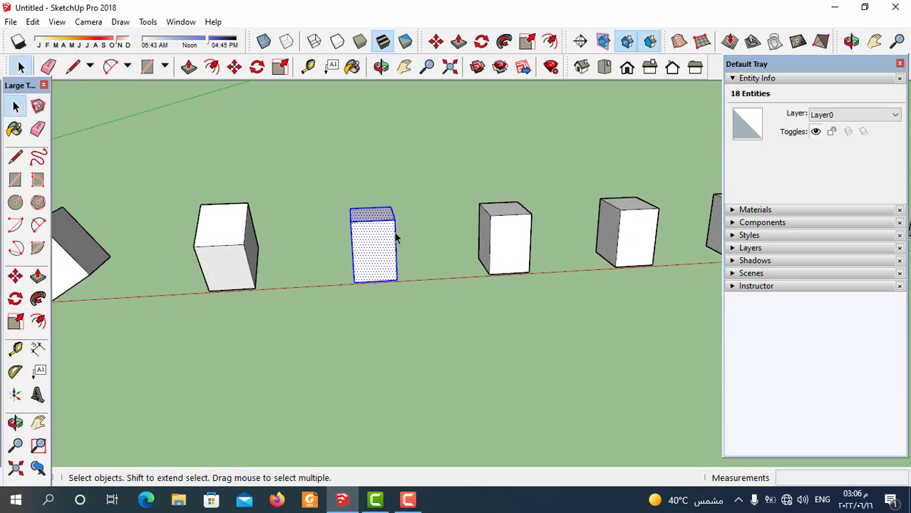
pyautogui.scroll(2, 394, 277)
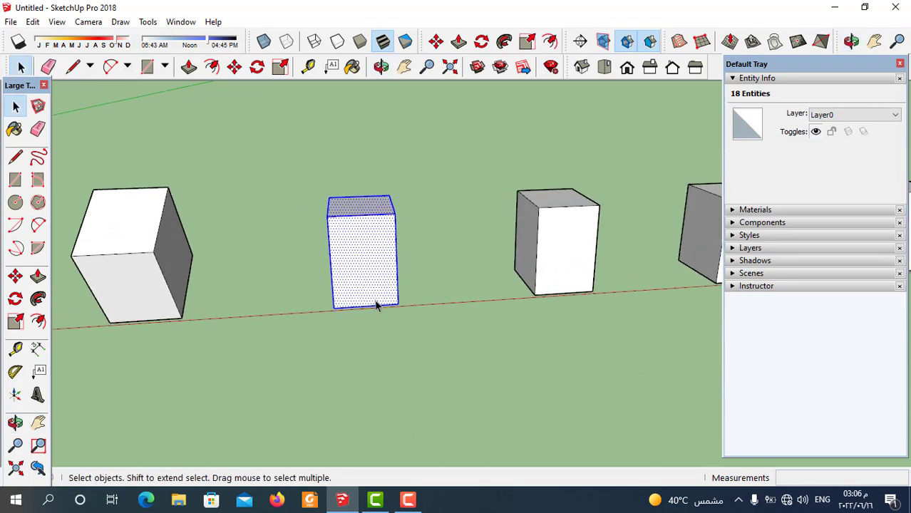
pyautogui.scroll(-2, 363, 281)
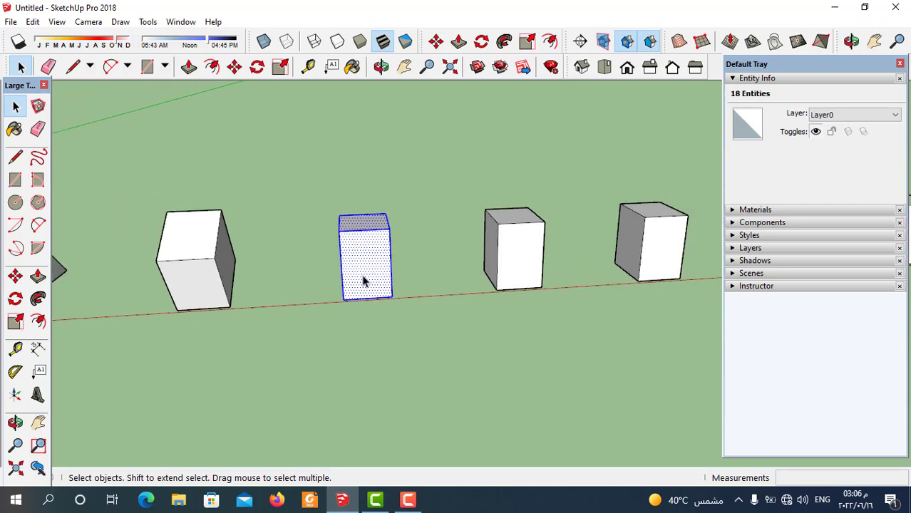
pyautogui.click(16, 299)
pyautogui.scroll(3, 357, 298)
pyautogui.scroll(-1, 367, 297)
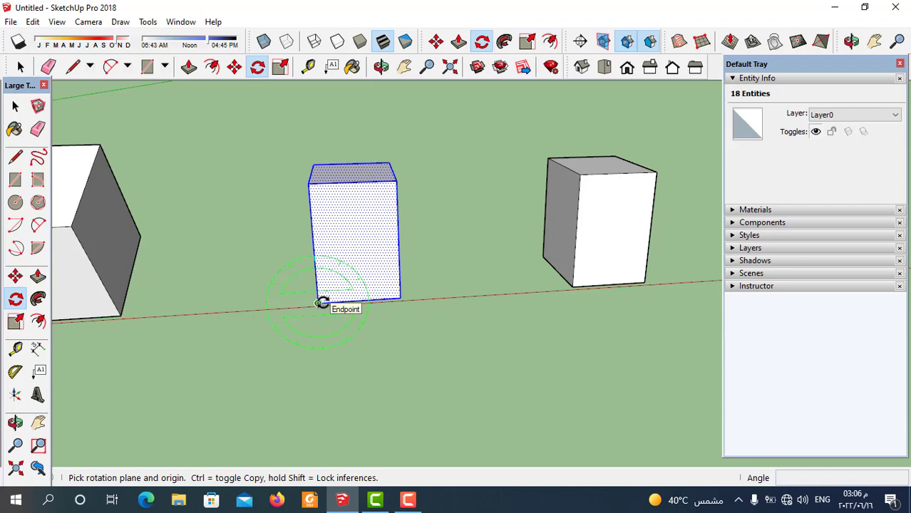
pyautogui.moveTo(322, 302); pyautogui.dragTo(325, 301)
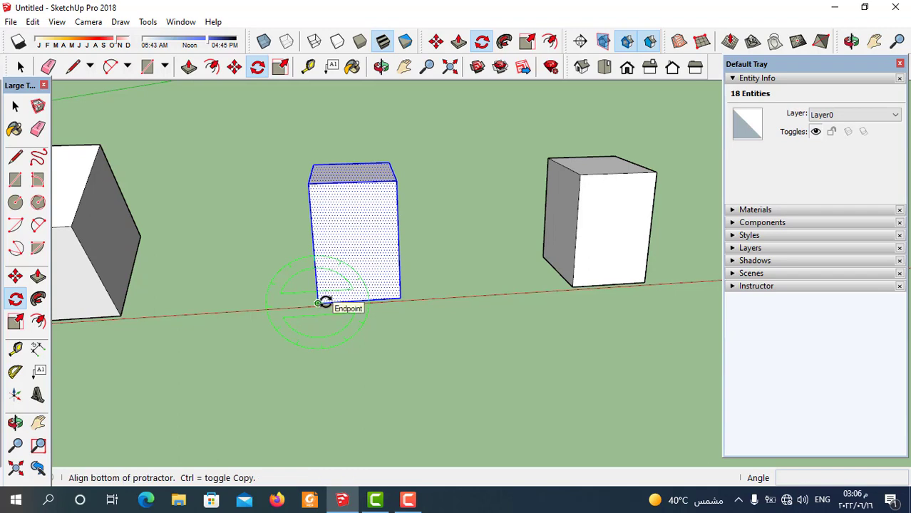
pyautogui.click(400, 298)
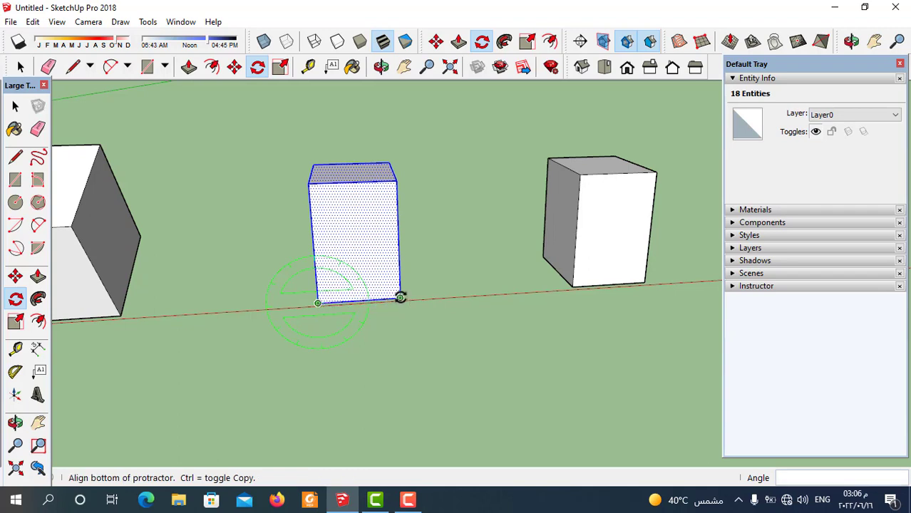
pyautogui.click(400, 297)
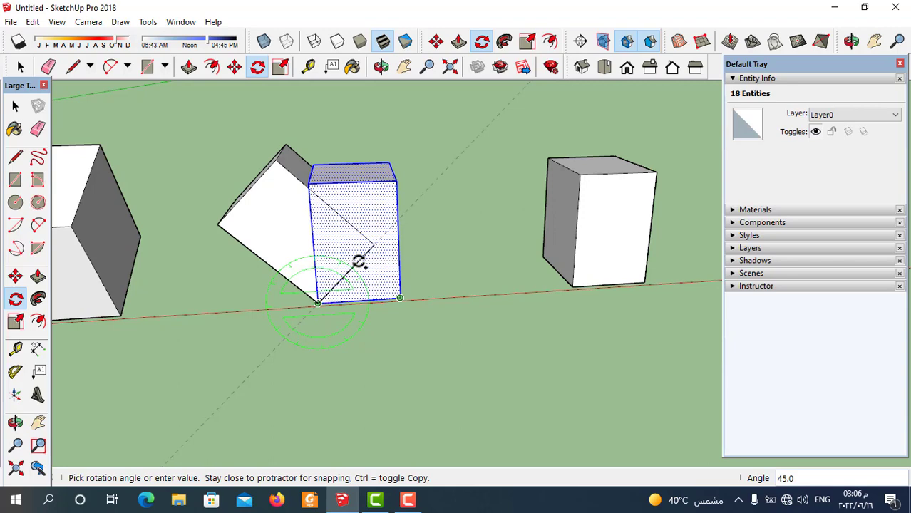
pyautogui.click(358, 262)
pyautogui.moveTo(400, 291)
pyautogui.mouseDown(button='middle')
pyautogui.moveTo(330, 377)
pyautogui.moveTo(403, 290)
pyautogui.moveTo(421, 283)
pyautogui.moveTo(328, 274)
pyautogui.mouseUp(button='middle')
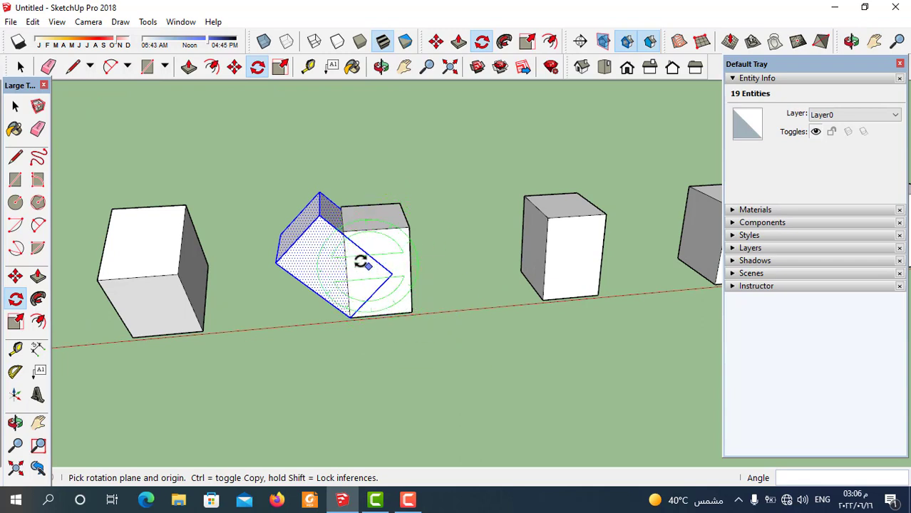
pyautogui.scroll(-1, 265, 356)
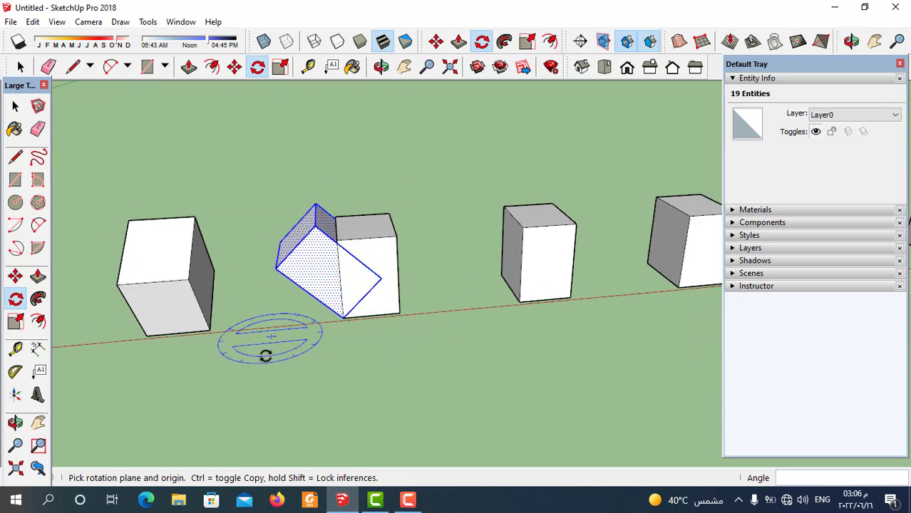
pyautogui.scroll(-2, 407, 331)
# Select the next upright box in the row.
pyautogui.click(16, 105)
pyautogui.scroll(-1, 419, 348)
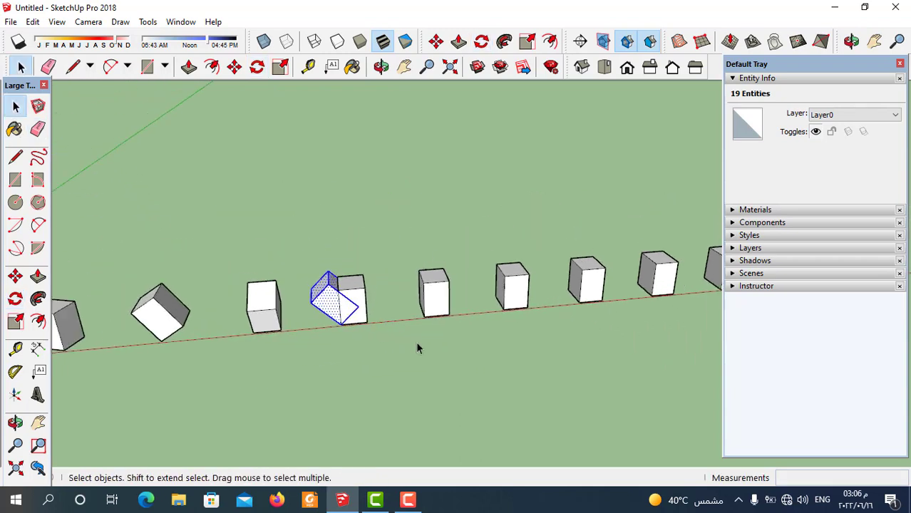
pyautogui.moveTo(418, 348); pyautogui.dragTo(436, 302, button='middle')
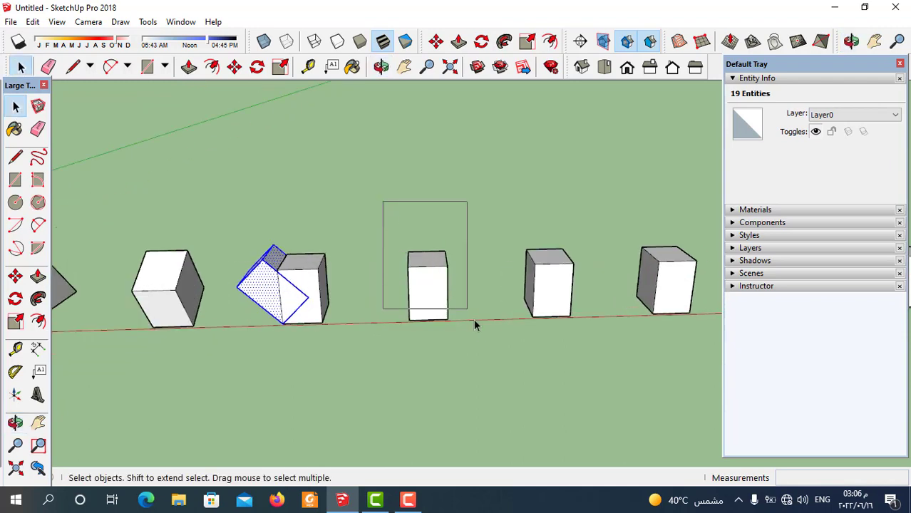
pyautogui.moveTo(475, 324); pyautogui.dragTo(491, 369)
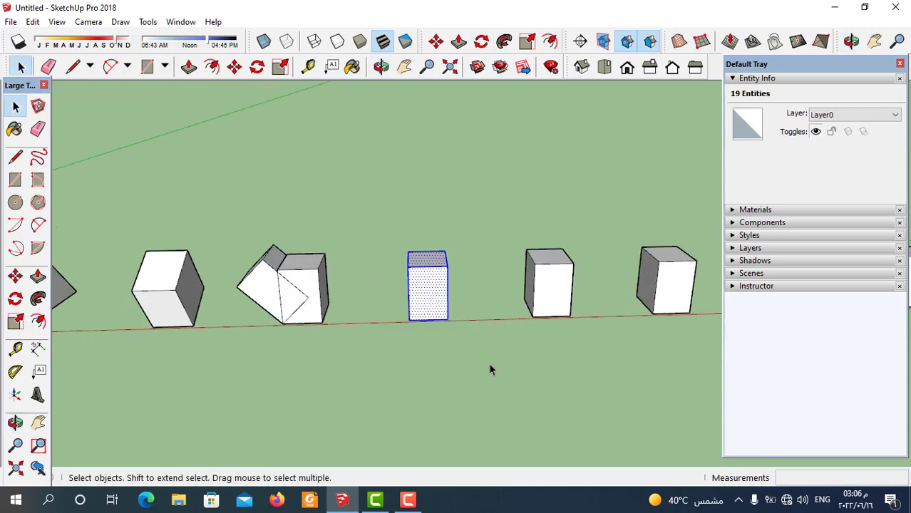
# Rotate the box face 60° about its bottom corner, along the bottom edge.
pyautogui.click(16, 299)
pyautogui.moveTo(436, 334); pyautogui.dragTo(258, 362, button='middle')
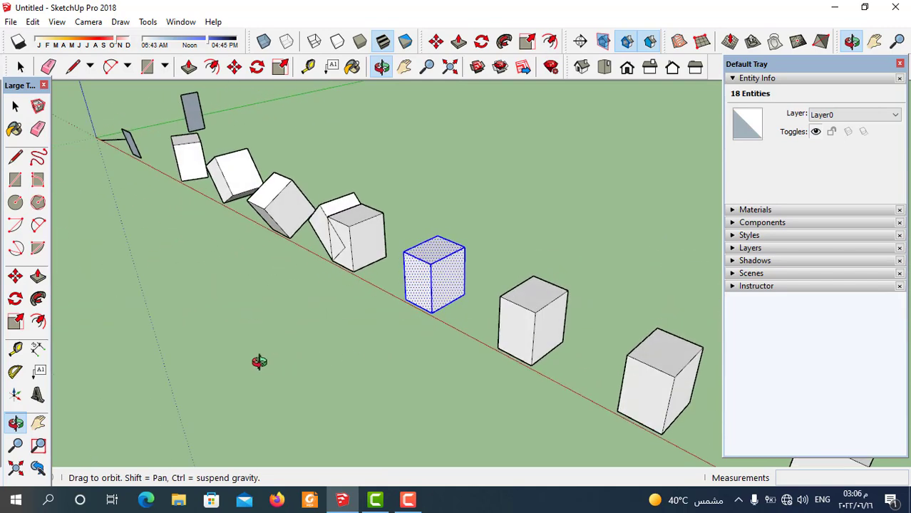
pyautogui.moveTo(527, 249)
pyautogui.mouseDown(button='middle')
pyautogui.moveTo(353, 388)
pyautogui.moveTo(311, 365)
pyautogui.mouseUp(button='middle')
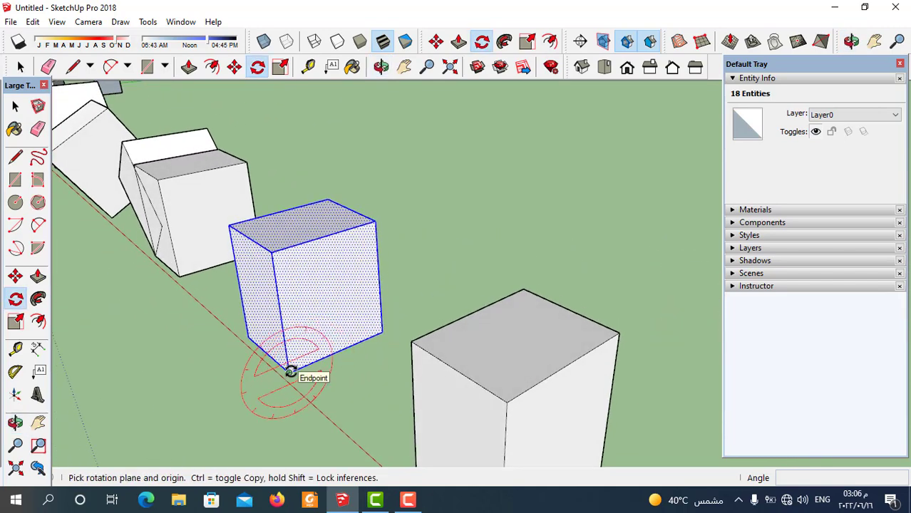
pyautogui.click(290, 372)
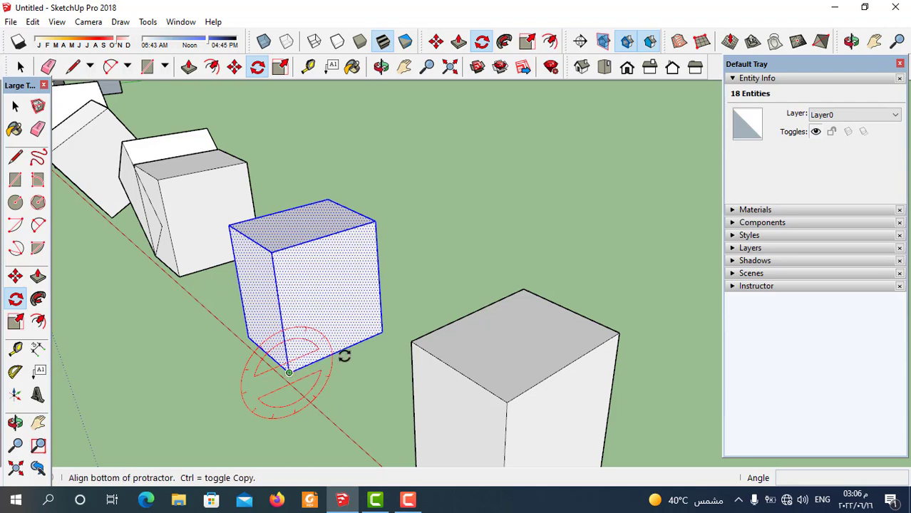
pyautogui.click(382, 331)
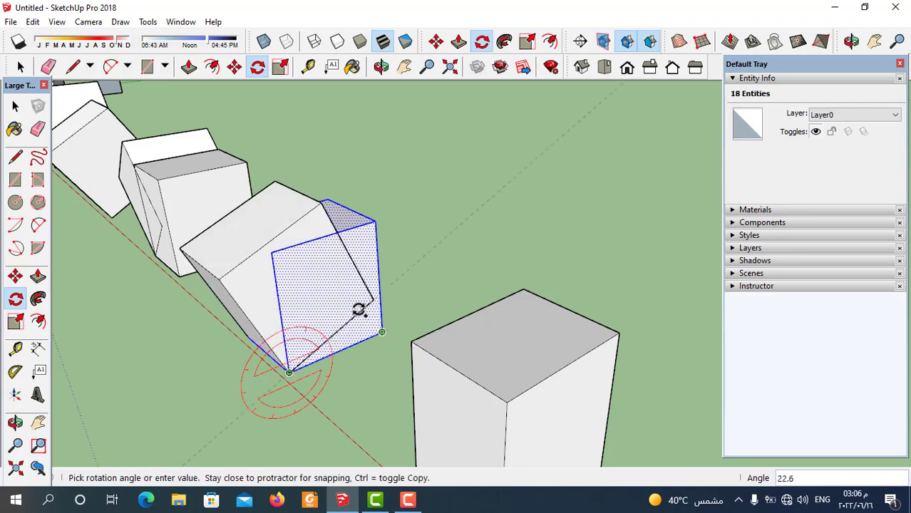
pyautogui.click(321, 289)
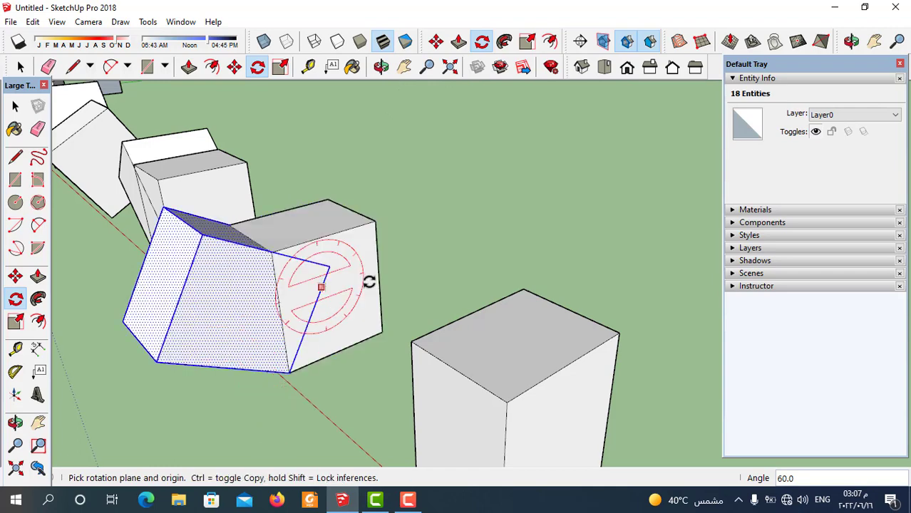
# Orbit and zoom to review the row with the twisted box.
pyautogui.scroll(-3, 369, 280)
pyautogui.moveTo(362, 314)
pyautogui.mouseDown(button='middle')
pyautogui.moveTo(408, 261)
pyautogui.moveTo(513, 372)
pyautogui.mouseUp(button='middle')
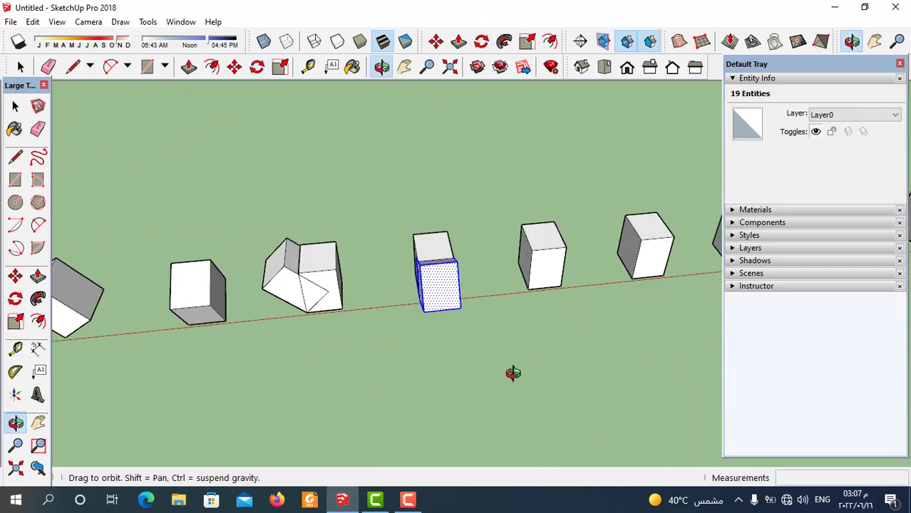
pyautogui.moveTo(517, 299); pyautogui.dragTo(500, 346, button='middle')
pyautogui.moveTo(489, 313)
pyautogui.mouseDown(button='middle')
pyautogui.moveTo(575, 295)
pyautogui.moveTo(545, 285)
pyautogui.mouseUp(button='middle')
pyautogui.scroll(3, 553, 299)
pyautogui.scroll(2, 553, 299)
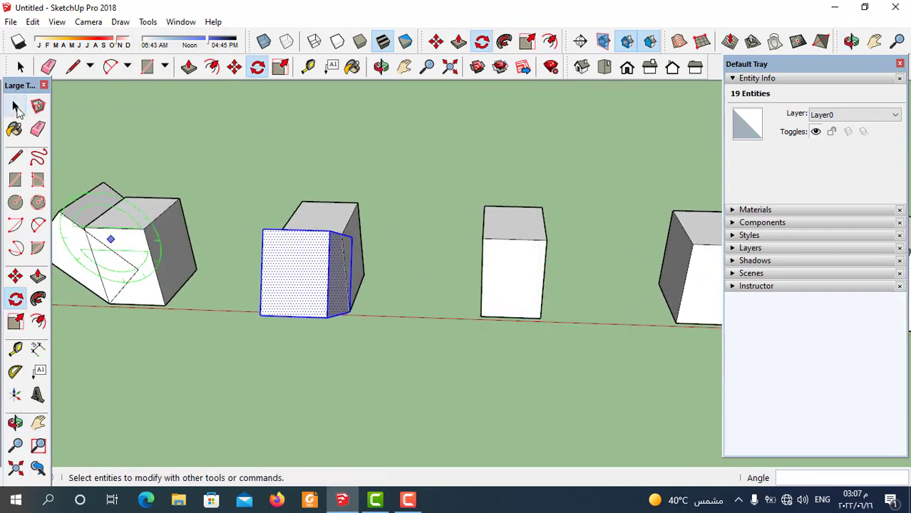
# Select the tall middle box in the row.
pyautogui.click(17, 108)
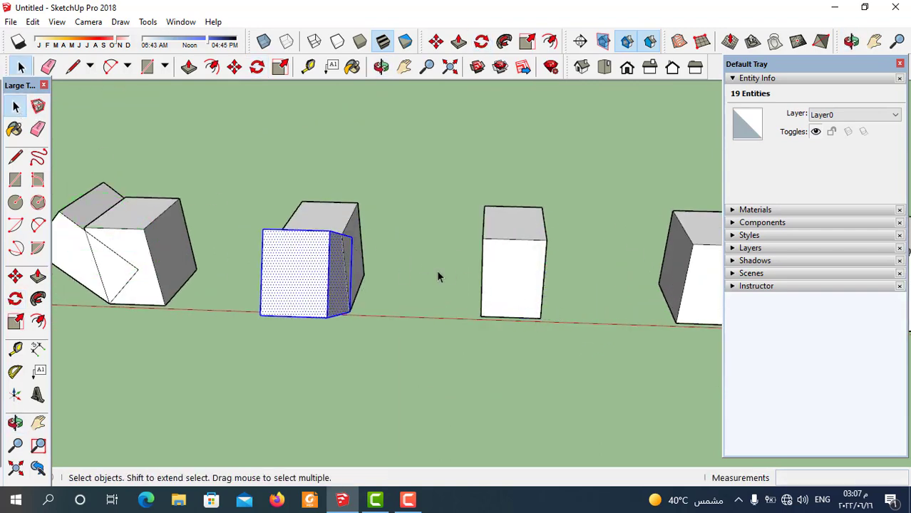
pyautogui.moveTo(438, 277); pyautogui.dragTo(429, 177, button='middle')
pyautogui.scroll(-2, 476, 285)
pyautogui.scroll(2, 406, 288)
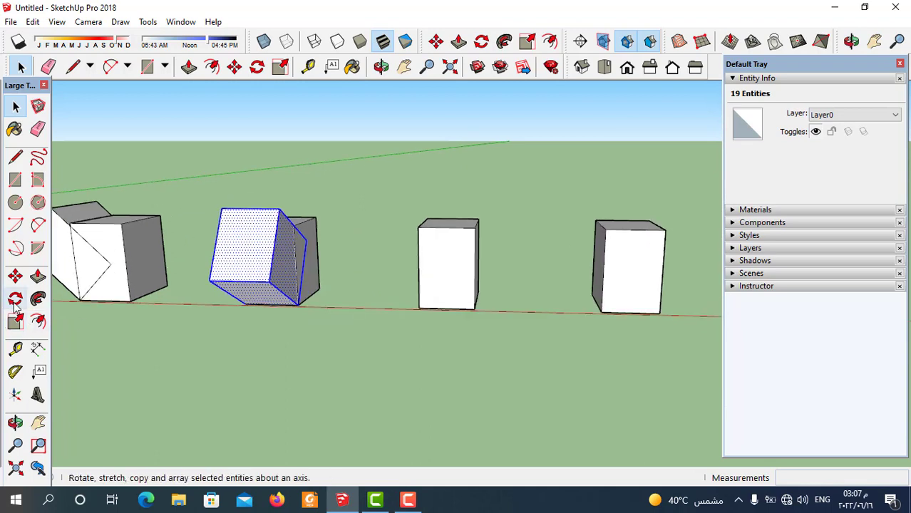
pyautogui.moveTo(477, 301); pyautogui.dragTo(482, 313)
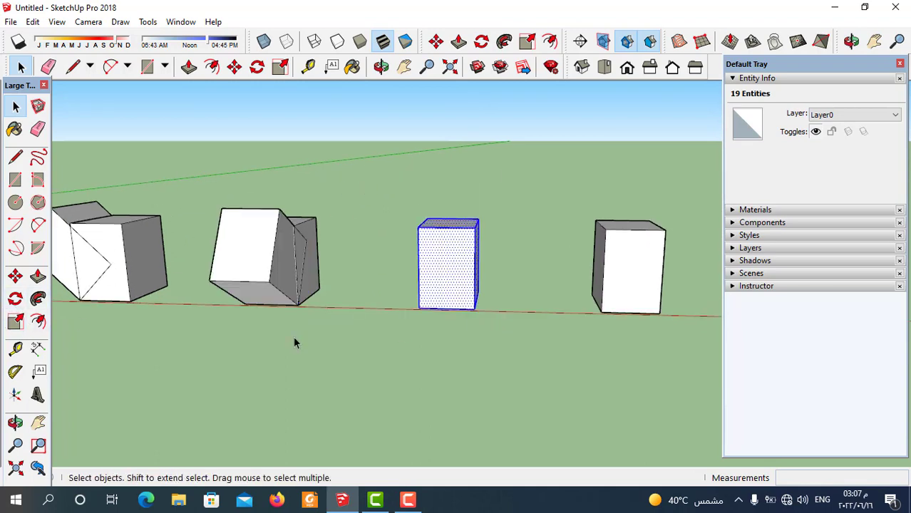
# Rotate the box about its bottom corner, with the baseline along the bottom edge.
pyautogui.click(15, 299)
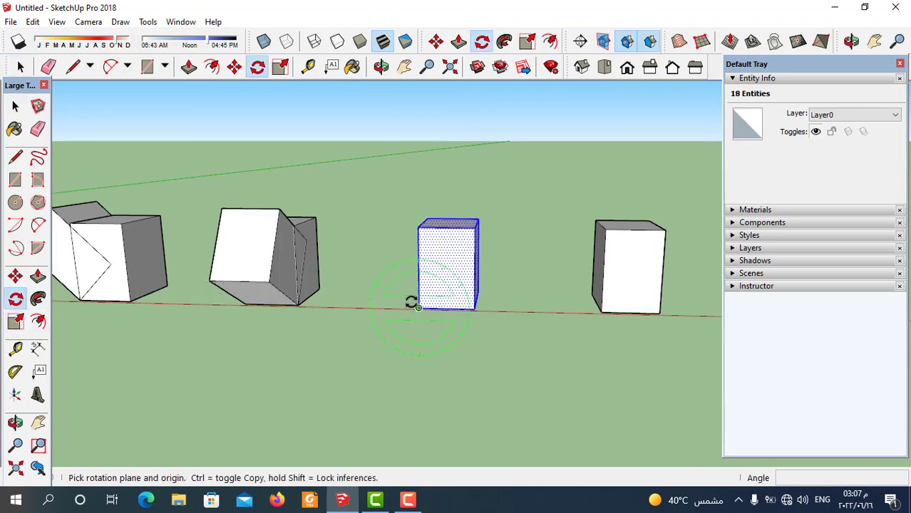
pyautogui.moveTo(410, 299); pyautogui.dragTo(442, 314, button='middle')
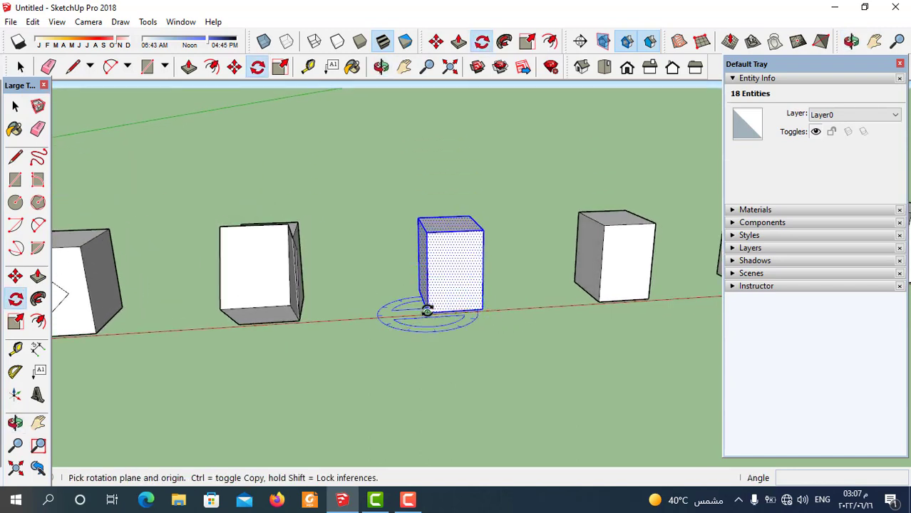
pyautogui.moveTo(428, 313); pyautogui.dragTo(454, 317)
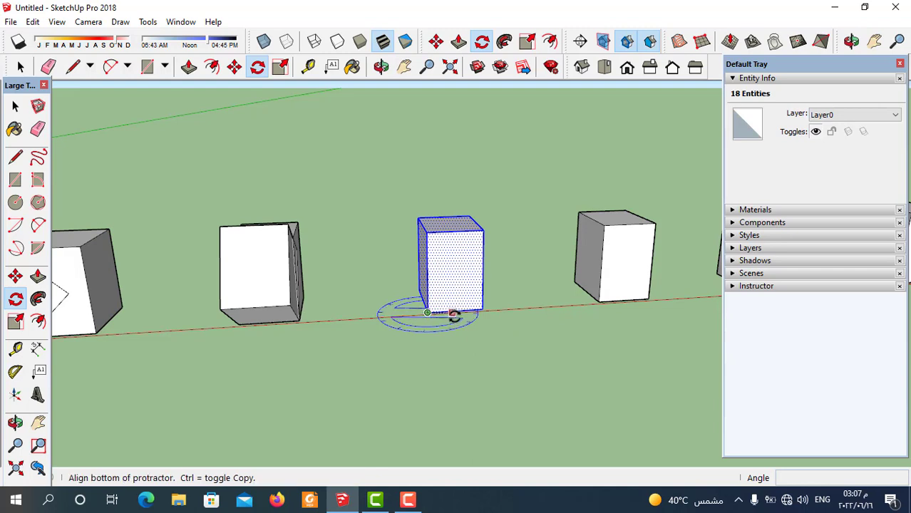
pyautogui.click(481, 310)
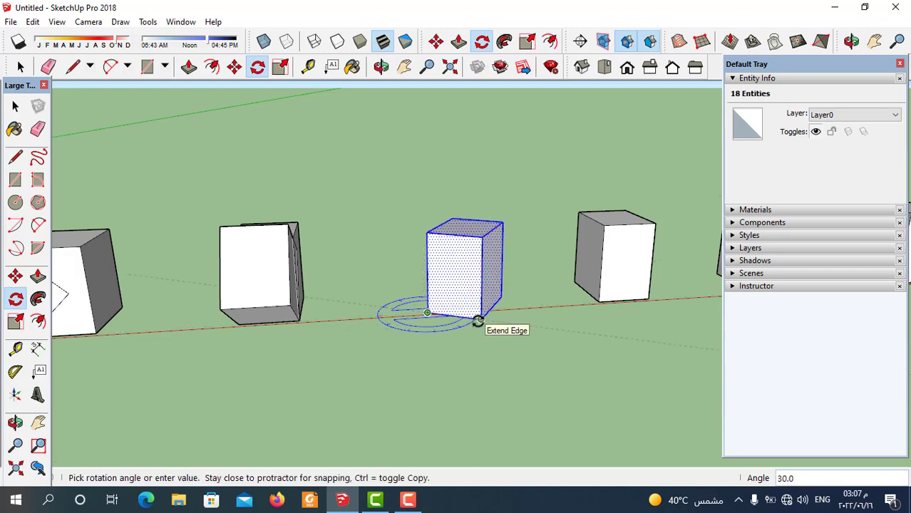
pyautogui.click(462, 287)
pyautogui.moveTo(462, 287)
pyautogui.mouseDown(button='middle')
pyautogui.moveTo(448, 367)
pyautogui.moveTo(337, 286)
pyautogui.mouseUp(button='middle')
# Copy the middle box well away from the row using Move with Ctrl.
pyautogui.scroll(-5, 356, 270)
pyautogui.press('space')
pyautogui.moveTo(354, 269); pyautogui.dragTo(404, 340)
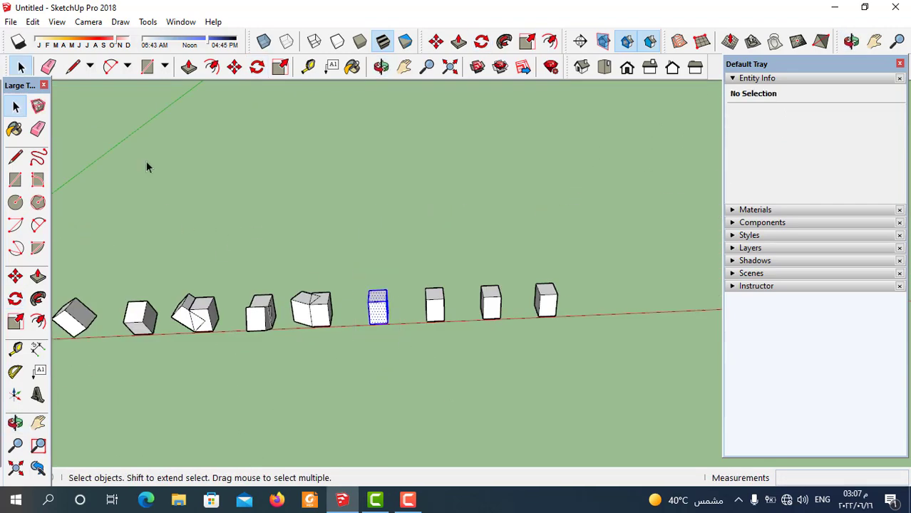
pyautogui.click(234, 66)
pyautogui.scroll(-2, 388, 360)
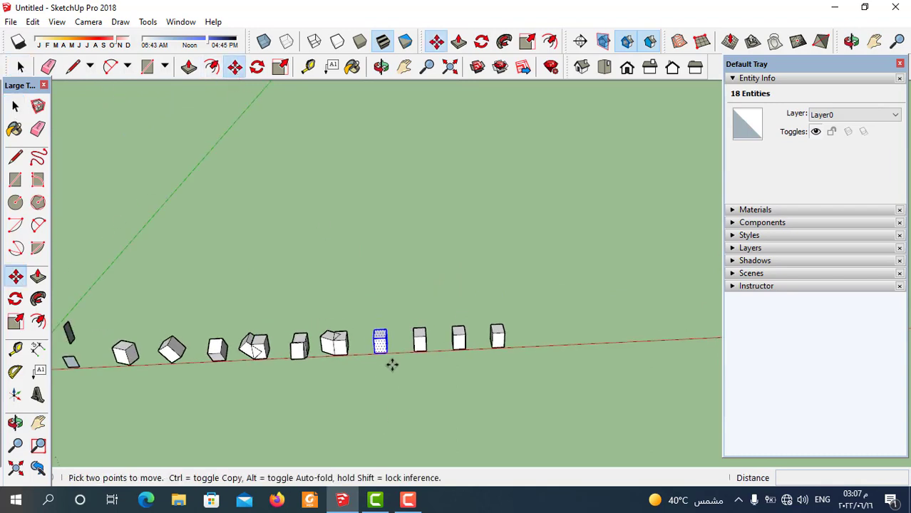
pyautogui.click(382, 381)
pyautogui.press('ctrl')
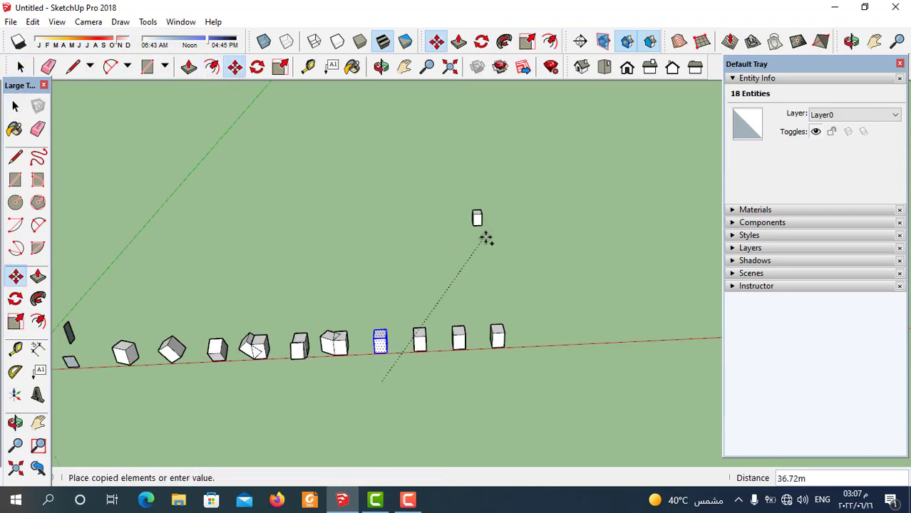
pyautogui.click(481, 250)
# Rotate-copy the box around a ground centre point, arrayed x10 into a ring.
pyautogui.scroll(2, 505, 242)
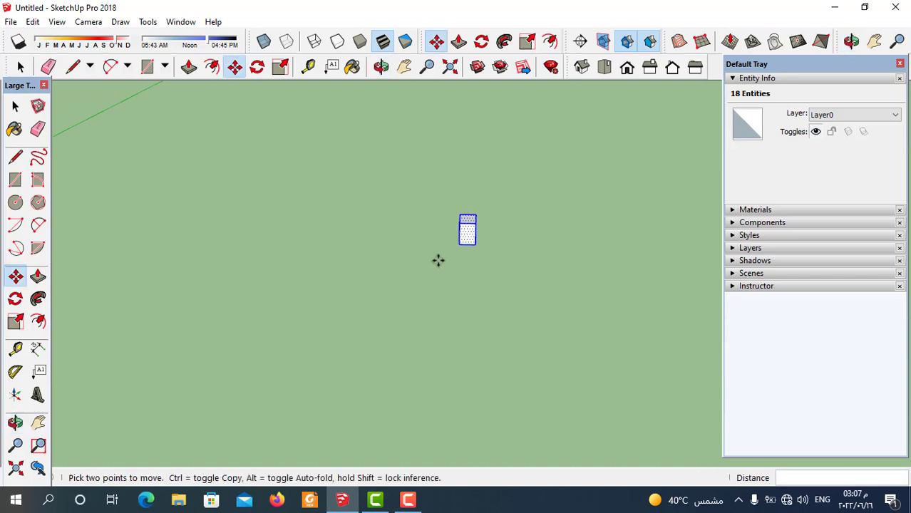
pyautogui.scroll(-1, 501, 241)
pyautogui.scroll(-1, 355, 365)
pyautogui.scroll(-1, 427, 302)
pyautogui.scroll(1, 428, 302)
pyautogui.scroll(1, 428, 250)
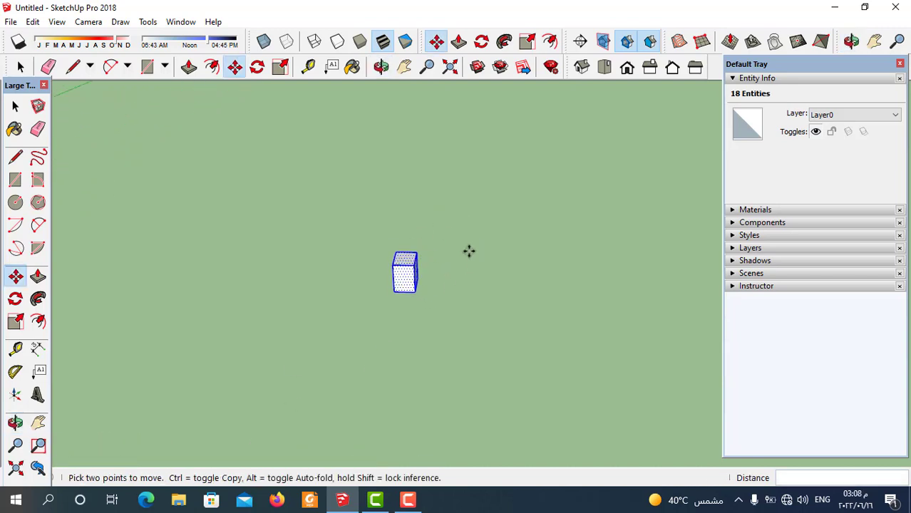
pyautogui.scroll(1, 411, 279)
pyautogui.scroll(-1, 379, 265)
pyautogui.scroll(-1, 377, 262)
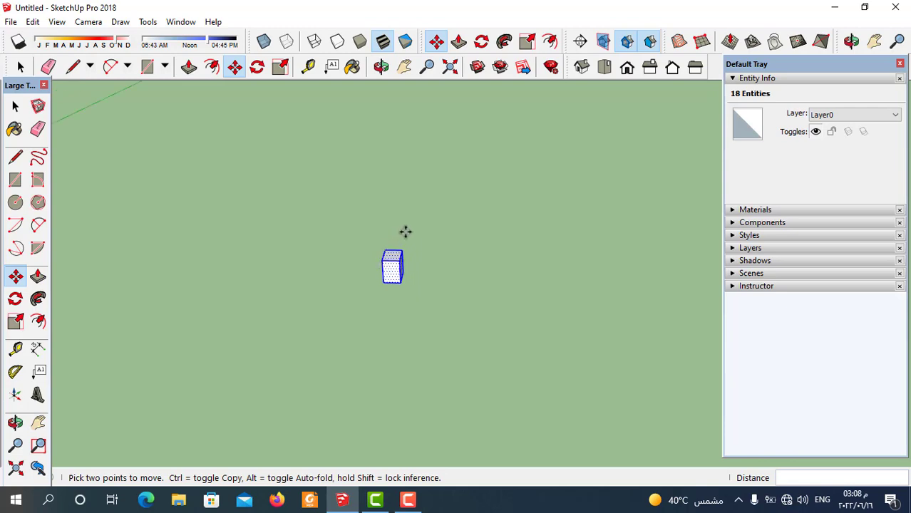
pyautogui.scroll(-1, 414, 223)
pyautogui.scroll(1, 518, 236)
pyautogui.scroll(1, 371, 282)
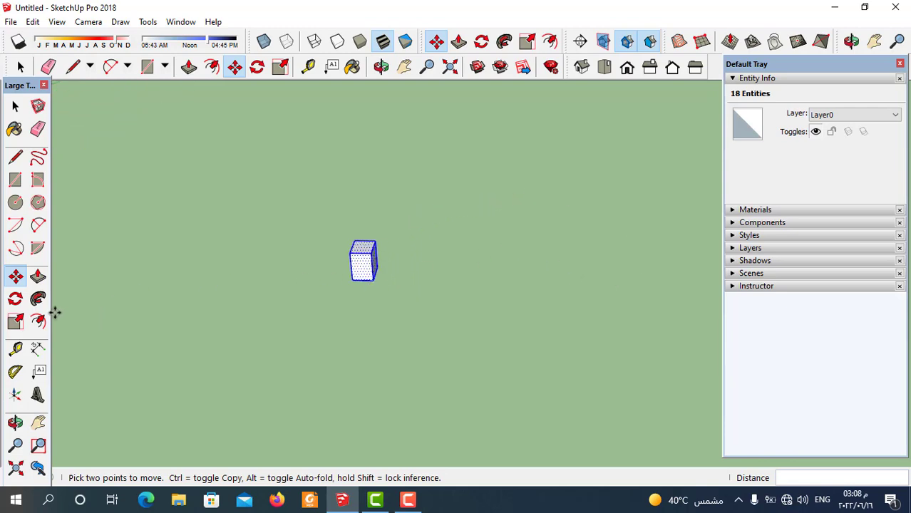
pyautogui.click(15, 298)
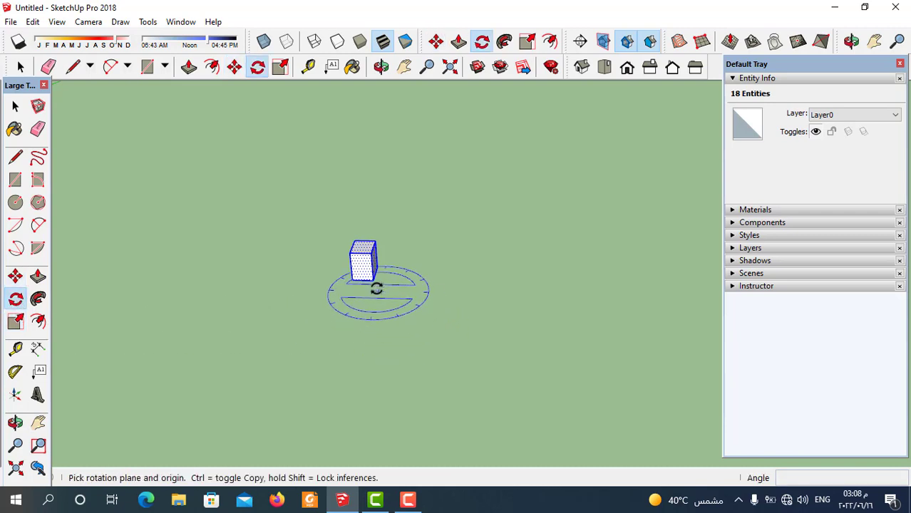
pyautogui.click(417, 324)
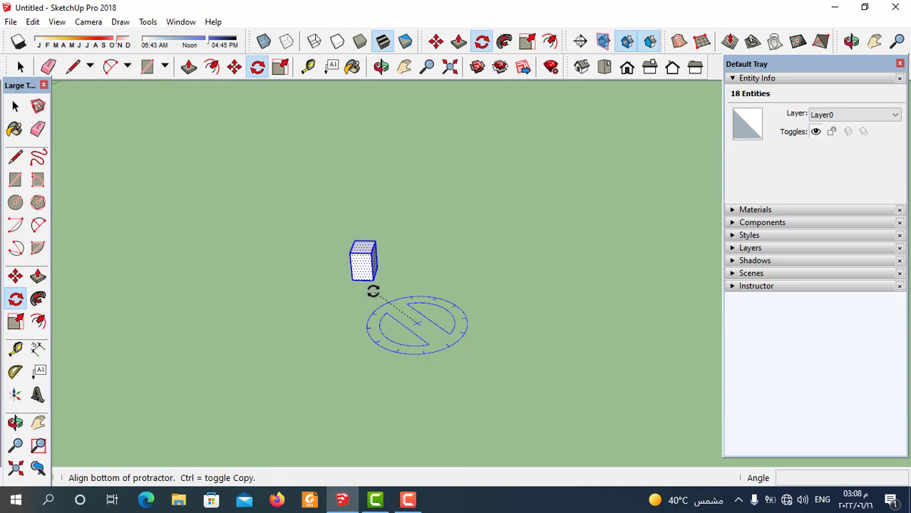
pyautogui.scroll(2, 373, 291)
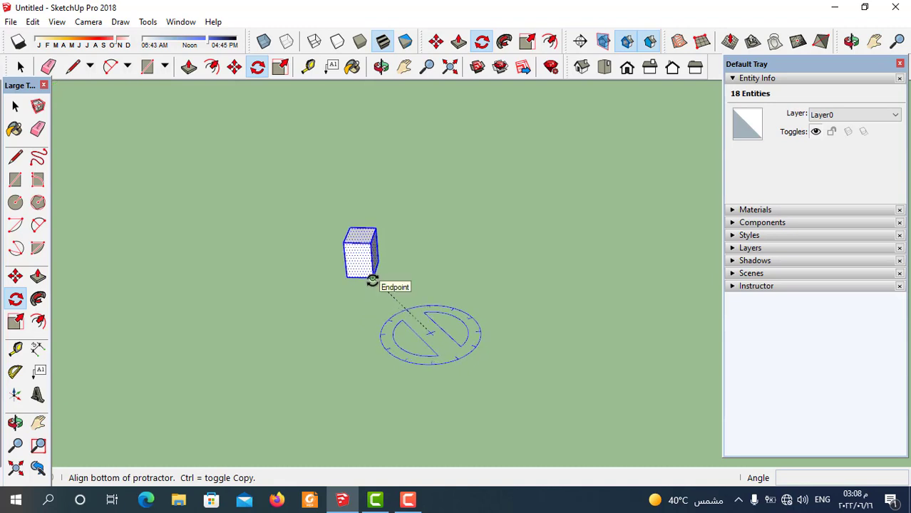
pyautogui.click(372, 280)
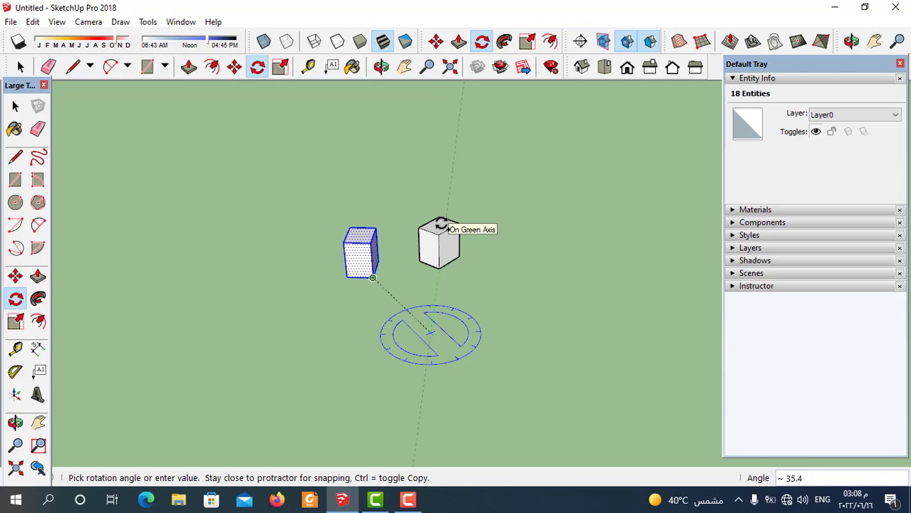
pyautogui.click(441, 225)
pyautogui.write('x10')
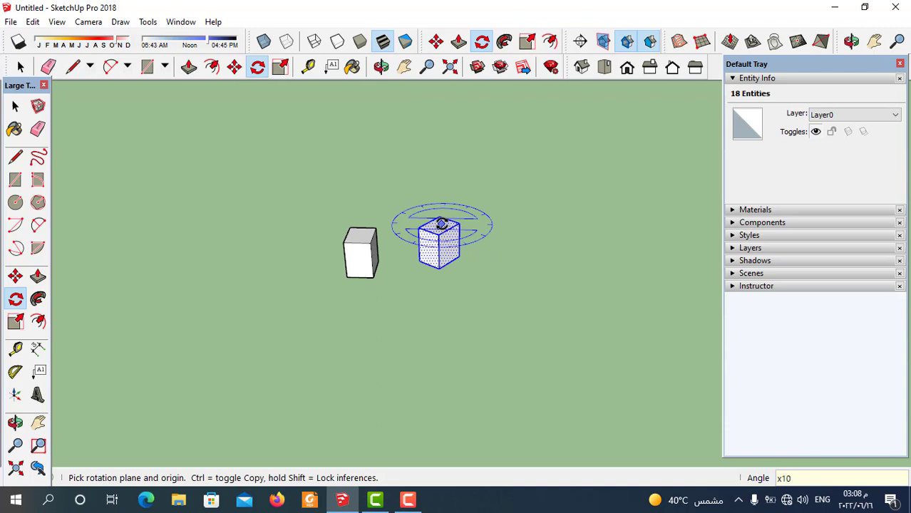
pyautogui.press('Return')
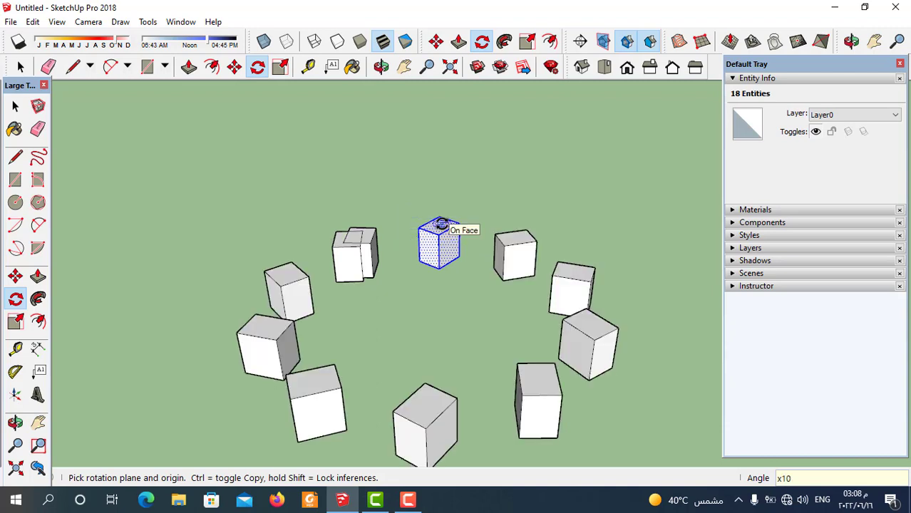
# Orbit to view the cube ring from above.
pyautogui.moveTo(441, 221)
pyautogui.mouseDown(button='middle')
pyautogui.moveTo(471, 305)
pyautogui.moveTo(475, 396)
pyautogui.moveTo(449, 313)
pyautogui.moveTo(448, 398)
pyautogui.mouseUp(button='middle')
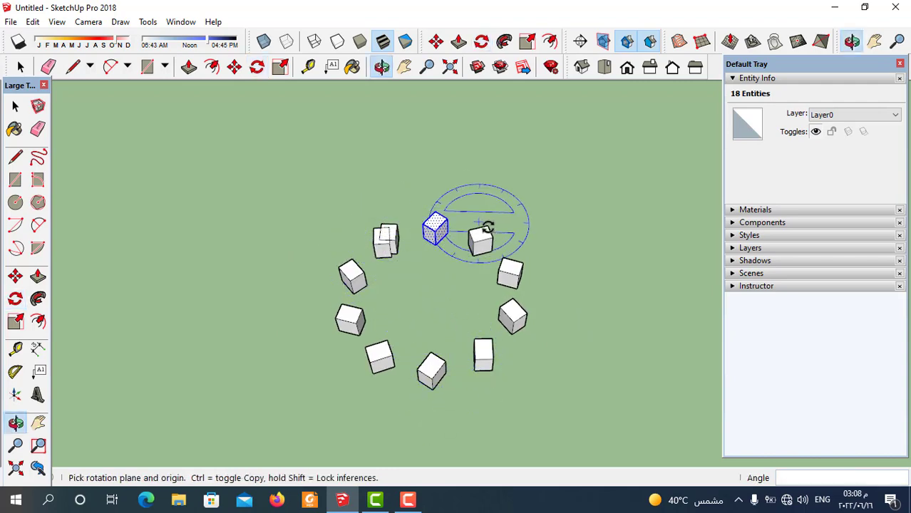
pyautogui.moveTo(398, 362)
pyautogui.mouseDown(button='middle')
pyautogui.moveTo(344, 324)
pyautogui.moveTo(447, 224)
pyautogui.mouseUp(button='middle')
pyautogui.scroll(-5, 447, 235)
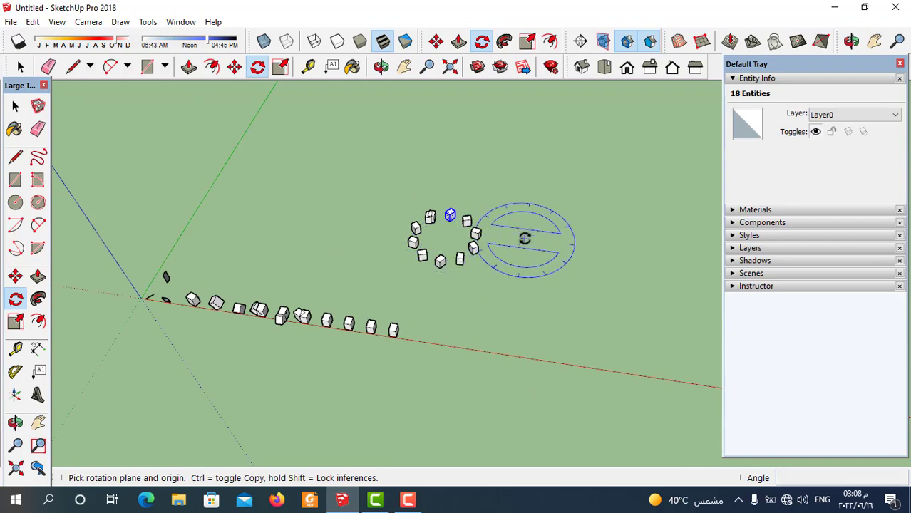
# Move the last cube of the row further right along the red axis.
pyautogui.scroll(-1, 502, 235)
pyautogui.click(20, 67)
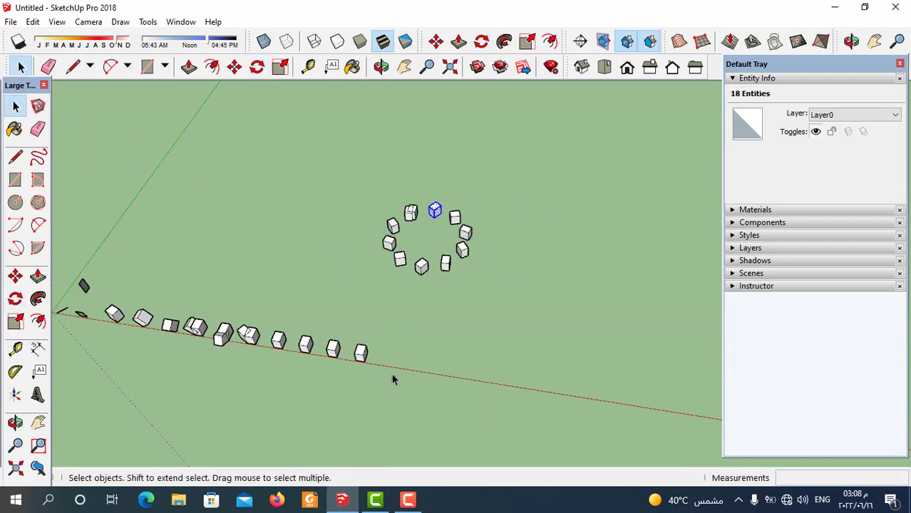
pyautogui.scroll(3, 346, 341)
pyautogui.scroll(-1, 477, 329)
pyautogui.scroll(1, 391, 289)
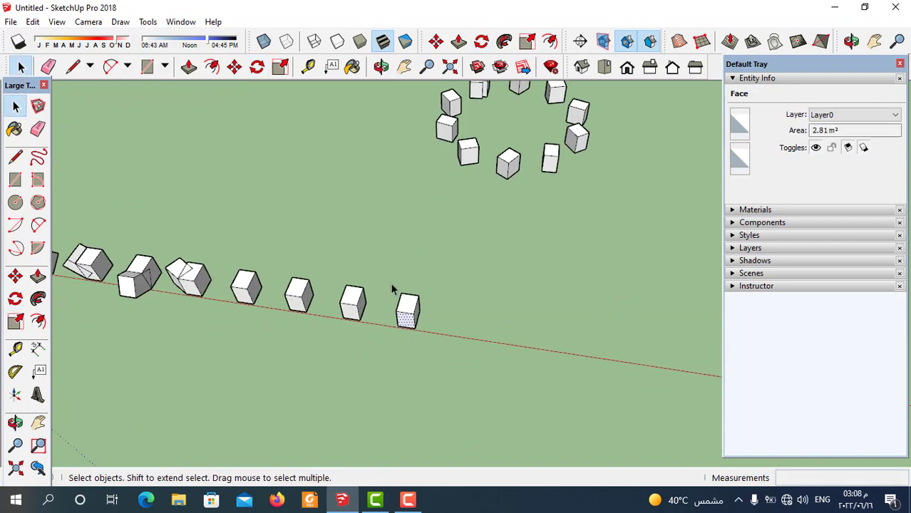
pyautogui.moveTo(445, 347); pyautogui.dragTo(447, 351)
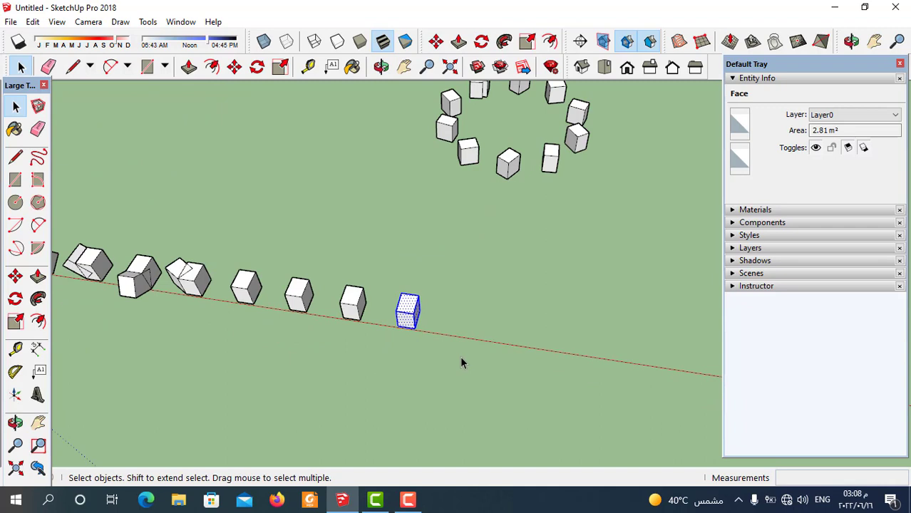
pyautogui.click(234, 67)
pyautogui.scroll(-2, 394, 332)
pyautogui.moveTo(394, 331); pyautogui.dragTo(514, 361)
pyautogui.press('space')
pyautogui.click(514, 362)
# Window-select the lone cube on the red axis.
pyautogui.scroll(2, 422, 333)
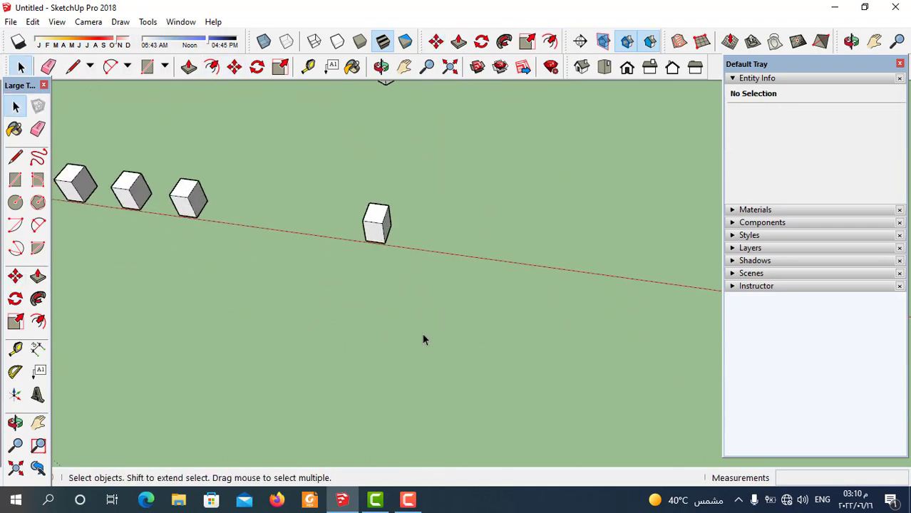
pyautogui.scroll(-2, 403, 306)
pyautogui.scroll(-1, 434, 316)
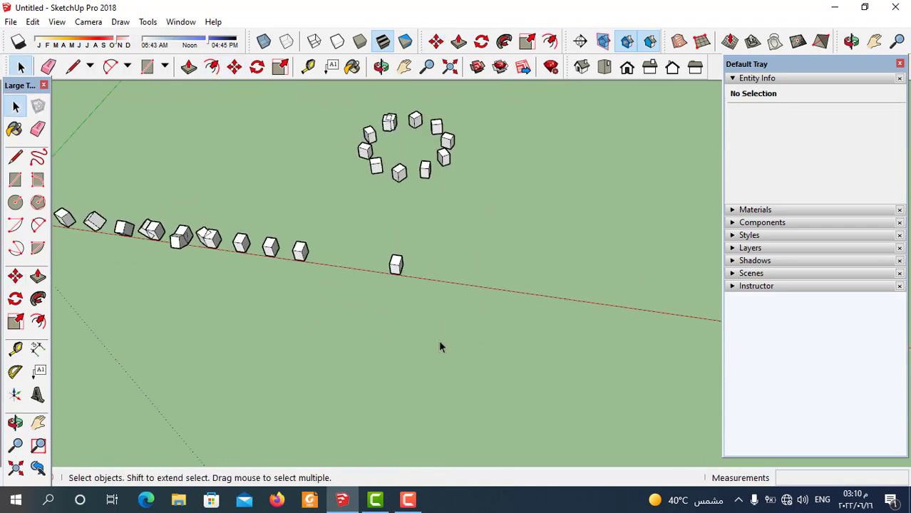
pyautogui.scroll(2, 421, 293)
pyautogui.moveTo(347, 217); pyautogui.dragTo(433, 301)
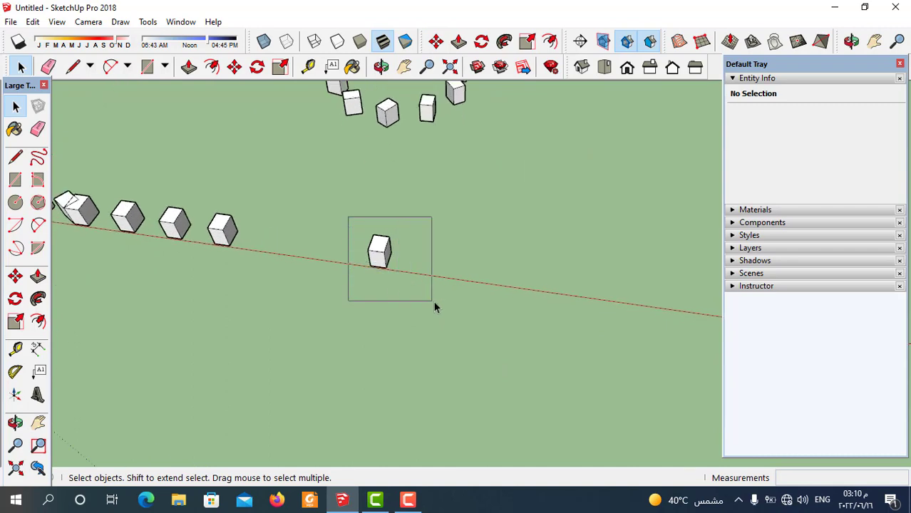
pyautogui.scroll(-2, 367, 303)
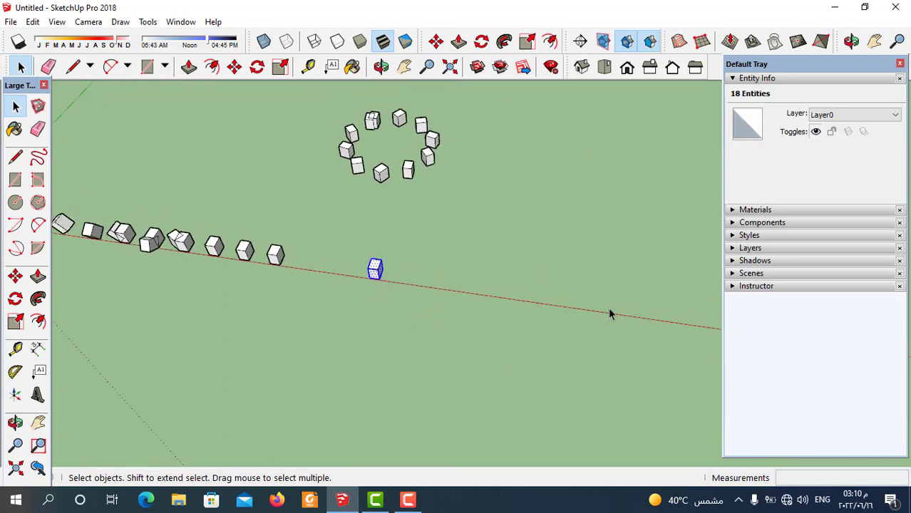
# Rotate-copy the lone cube 153.5° about a point below it, divided /10 into an arc.
pyautogui.click(15, 298)
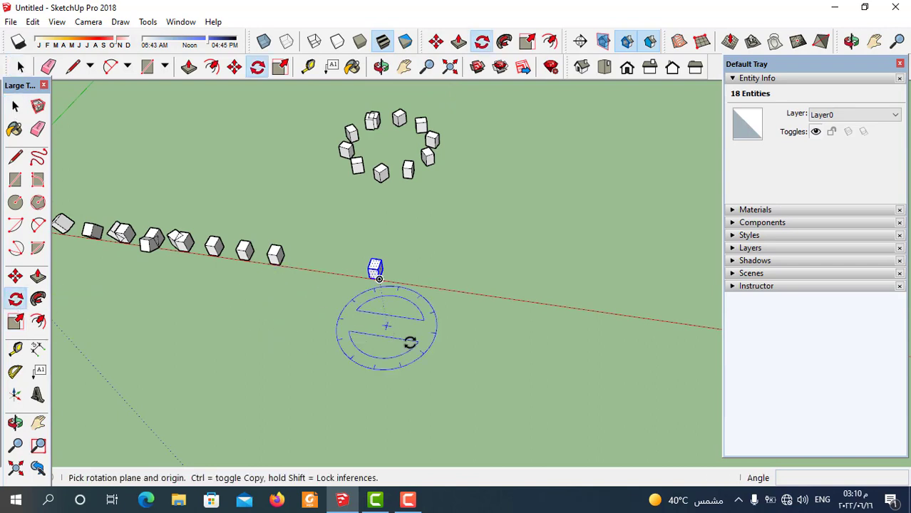
pyautogui.click(499, 354)
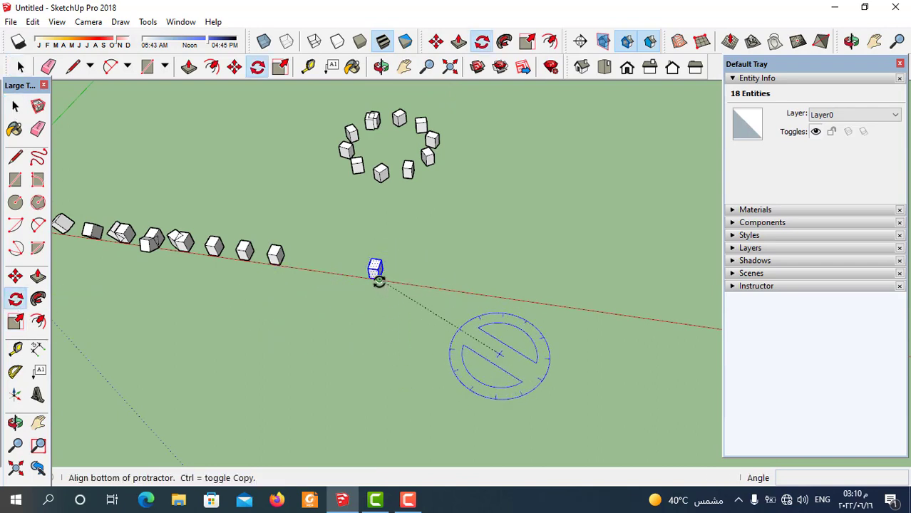
pyautogui.click(378, 282)
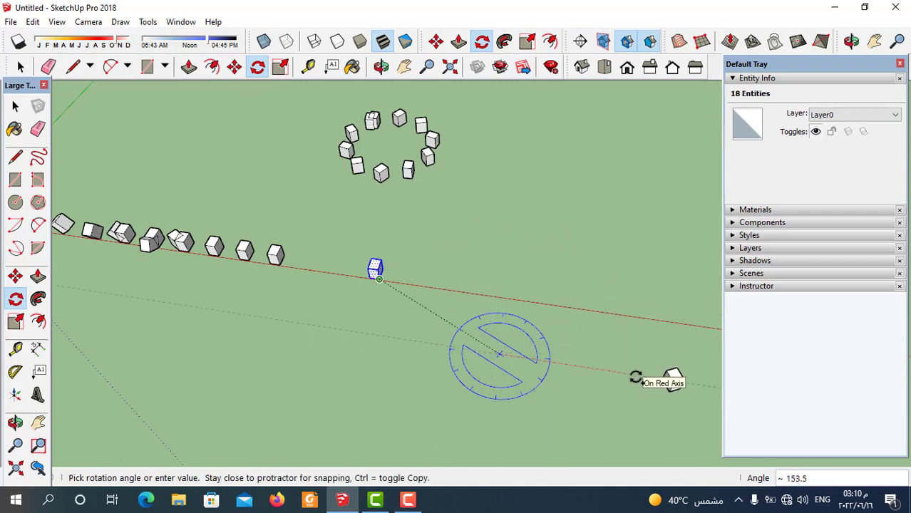
pyautogui.click(634, 378)
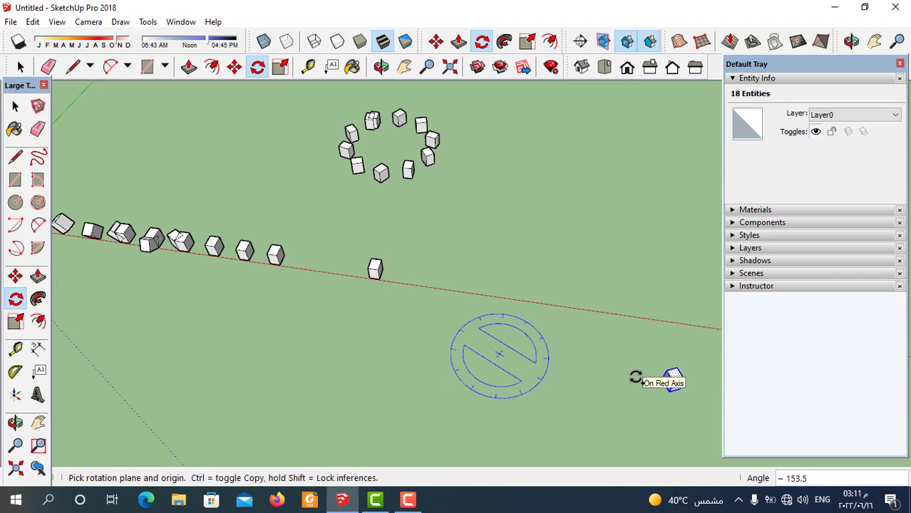
pyautogui.write('/10')
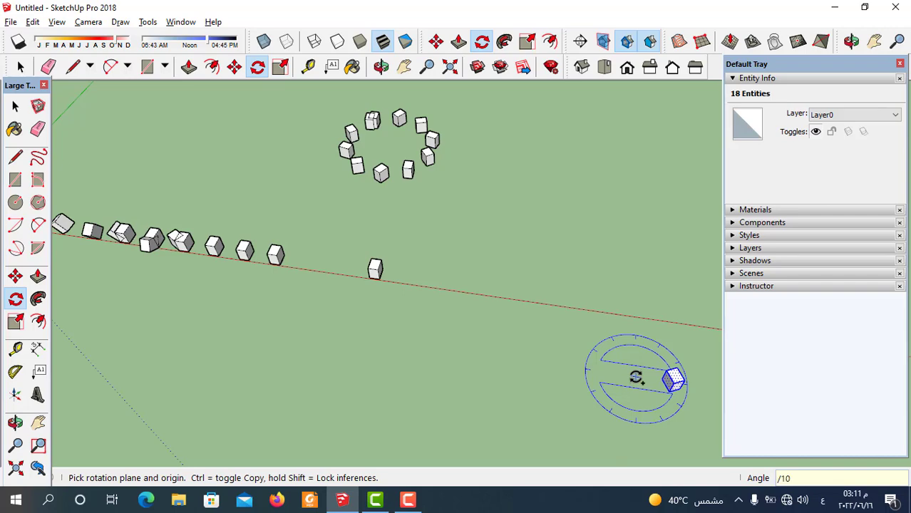
pyautogui.press('Return')
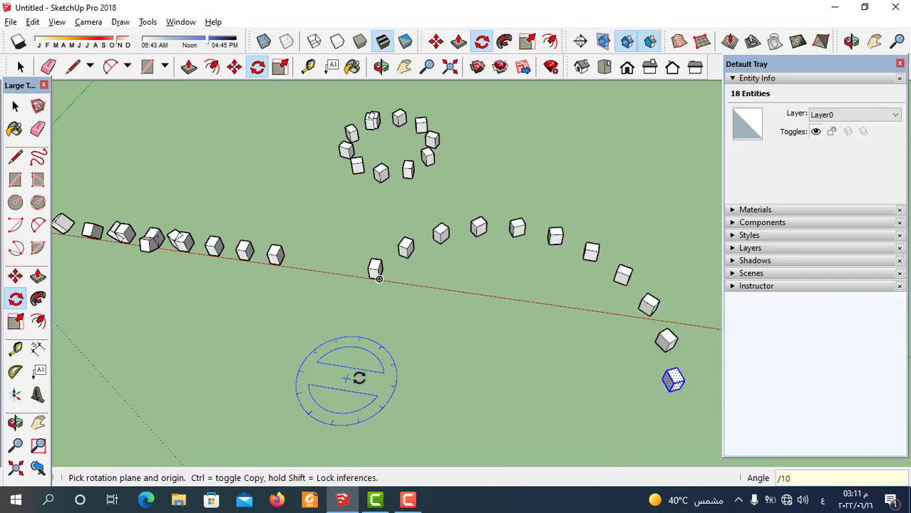
pyautogui.moveTo(356, 376)
pyautogui.mouseDown(button='middle')
pyautogui.moveTo(520, 309)
pyautogui.moveTo(515, 358)
pyautogui.moveTo(529, 325)
pyautogui.mouseUp(button='middle')
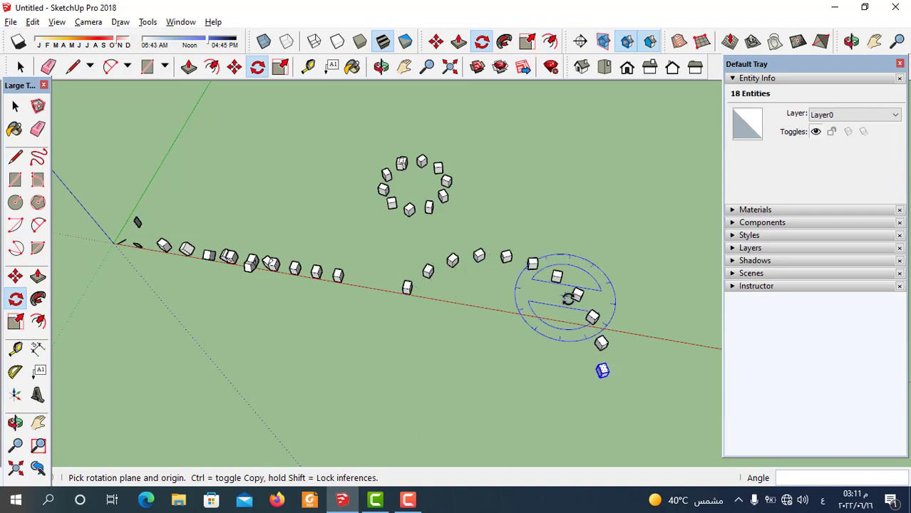
pyautogui.scroll(2, 601, 375)
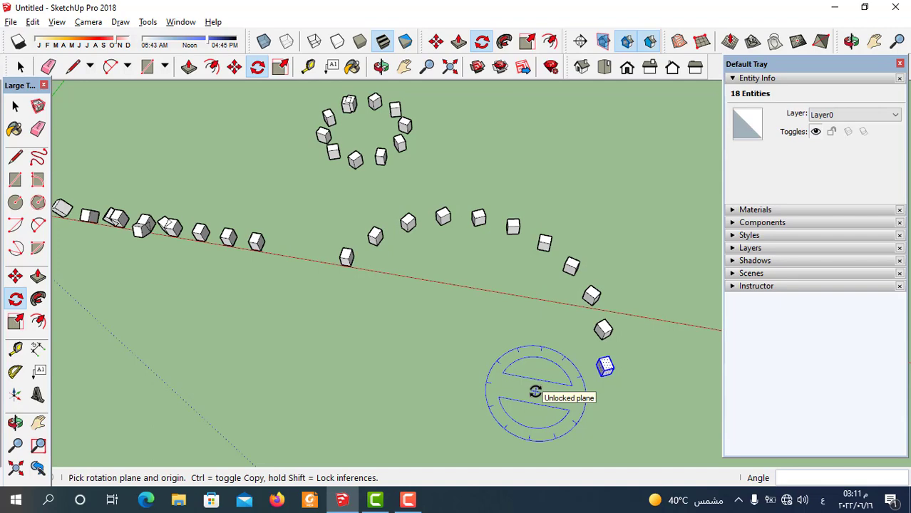
# Zoom in and select the middle cube's top front edge.
pyautogui.scroll(10, 310, 291)
pyautogui.moveTo(385, 299); pyautogui.dragTo(394, 308, button='middle')
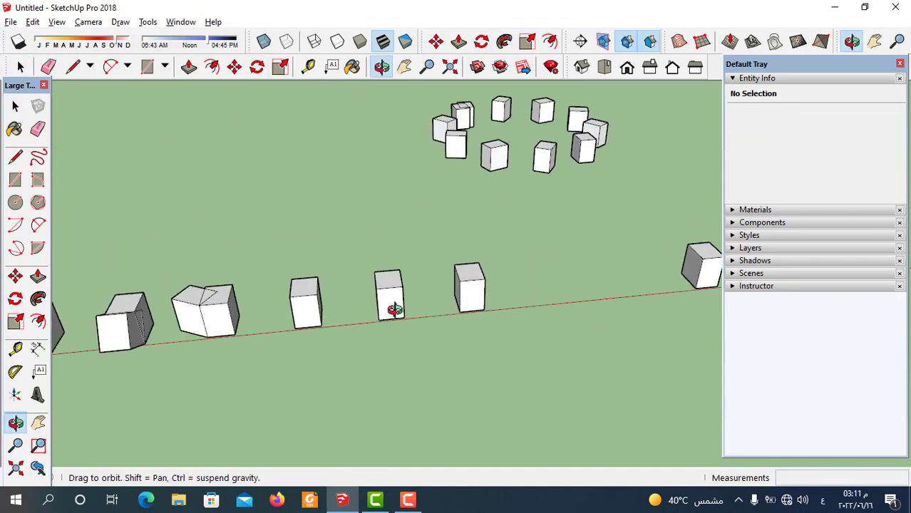
pyautogui.scroll(3, 408, 345)
pyautogui.scroll(3, 400, 344)
pyautogui.moveTo(400, 344); pyautogui.dragTo(401, 344, button='middle')
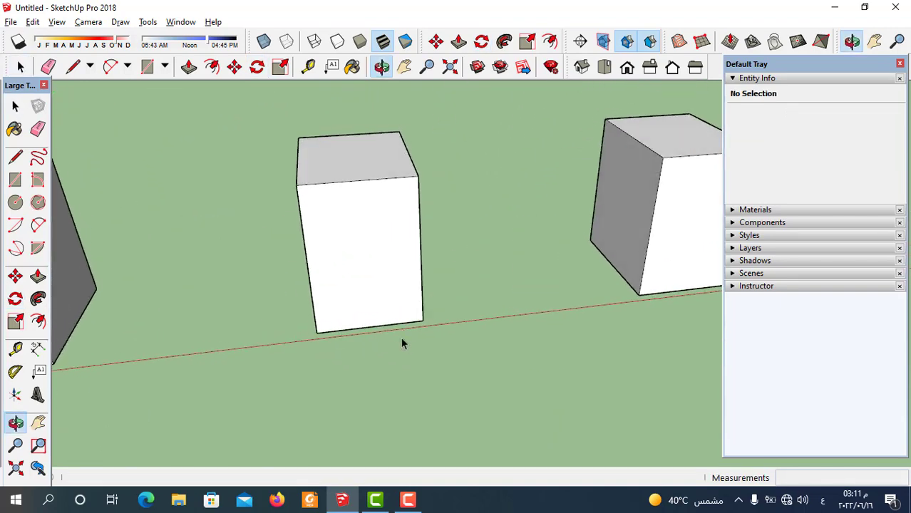
pyautogui.scroll(-2, 321, 299)
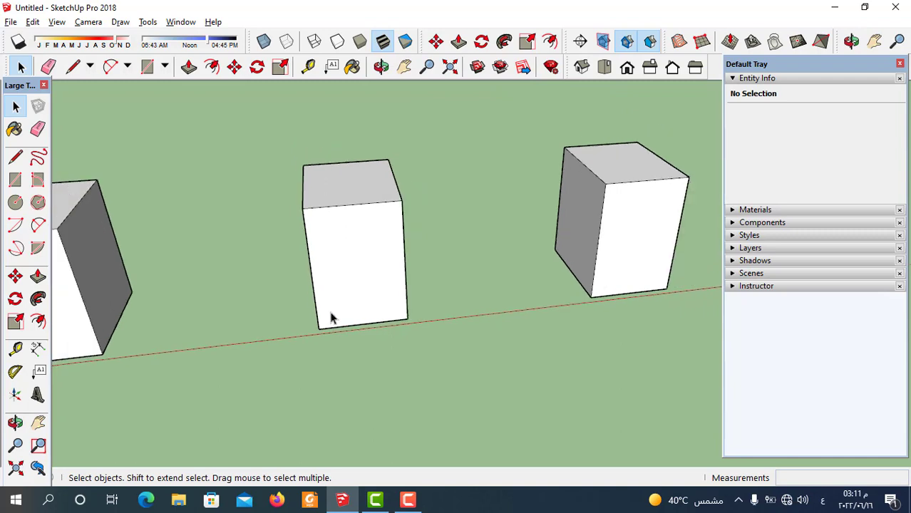
pyautogui.click(358, 207)
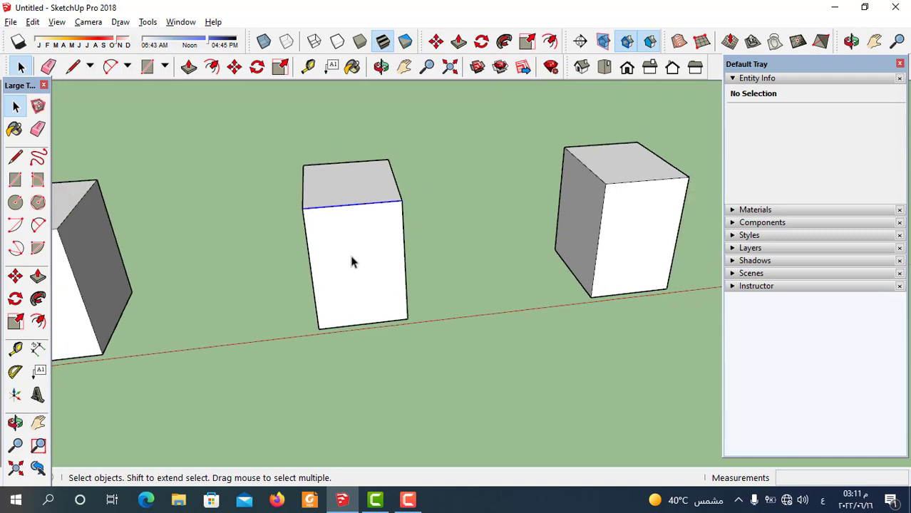
# Rotate the edge about 50° around its left end, twisting the cube.
pyautogui.click(16, 301)
pyautogui.click(301, 208)
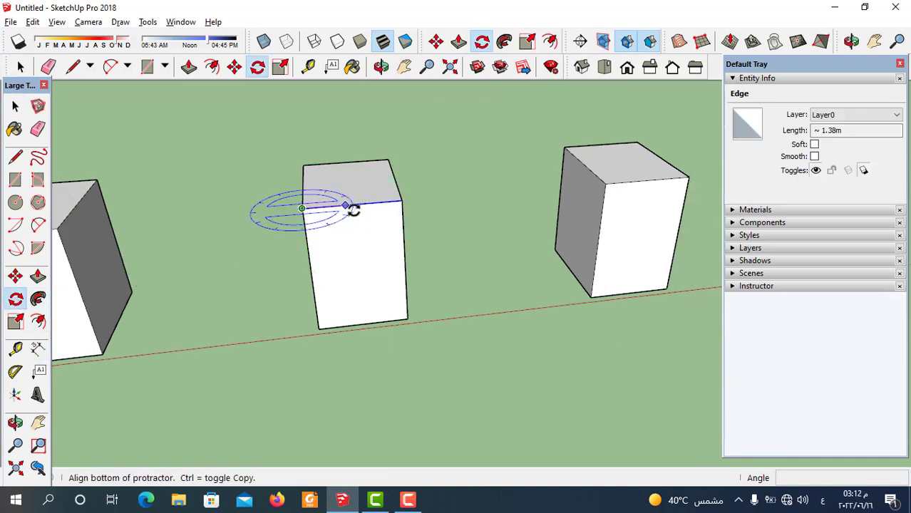
pyautogui.click(401, 201)
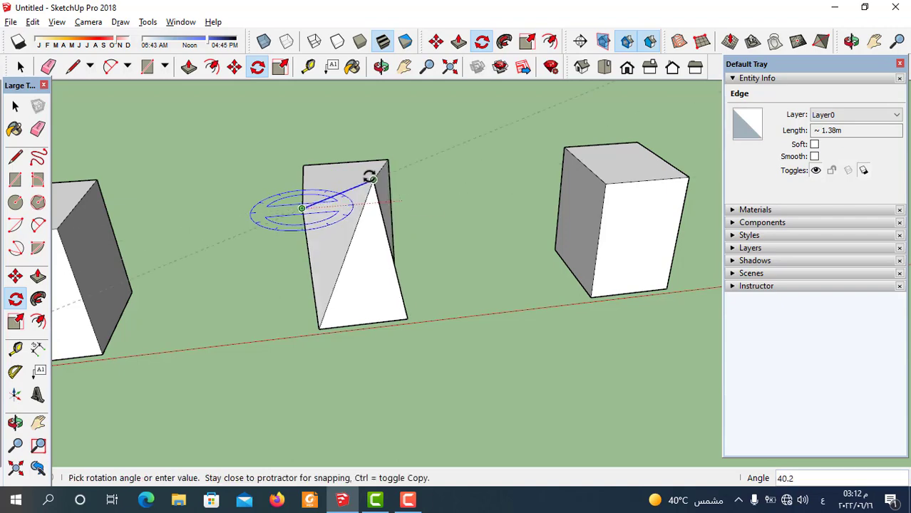
pyautogui.click(356, 174)
# Orbit and zoom toward the next tall box in the row.
pyautogui.scroll(-2, 352, 225)
pyautogui.moveTo(353, 267); pyautogui.dragTo(398, 220, button='middle')
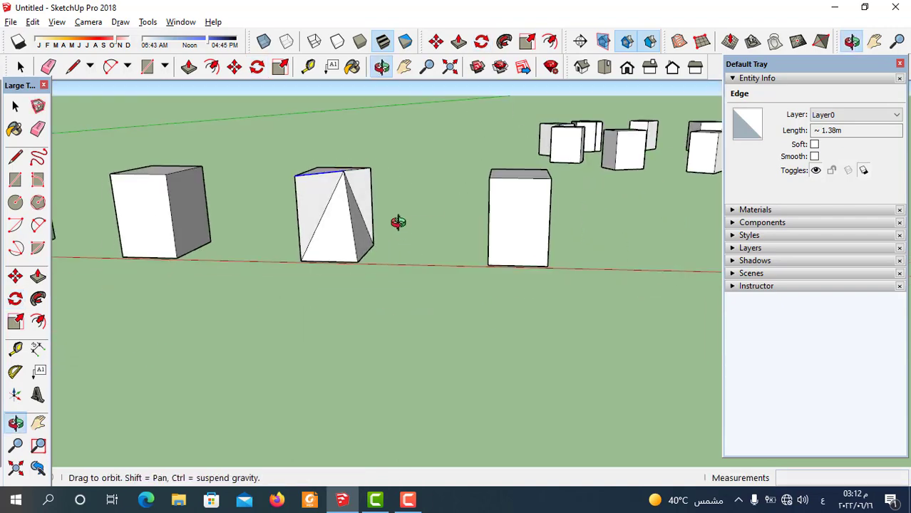
pyautogui.scroll(-3, 409, 240)
pyautogui.moveTo(443, 277); pyautogui.dragTo(504, 301, button='middle')
pyautogui.scroll(2, 478, 264)
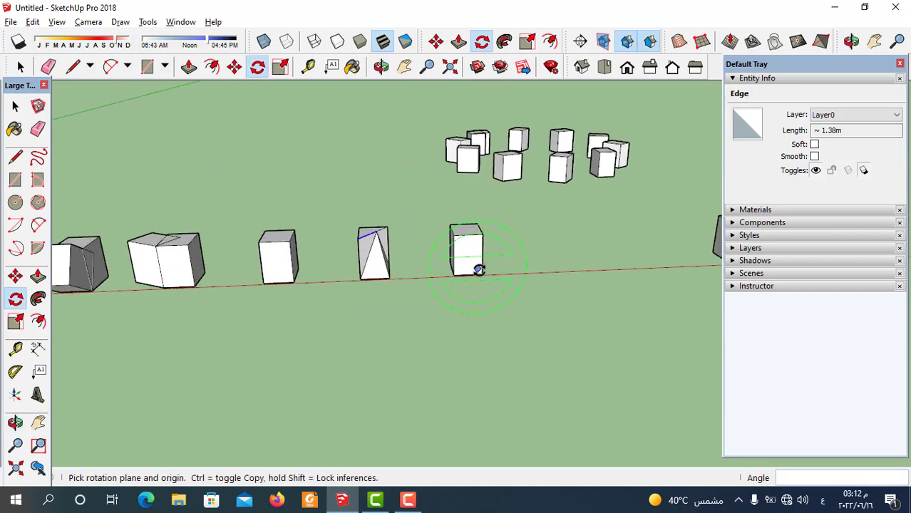
pyautogui.scroll(2, 482, 281)
pyautogui.scroll(4, 481, 280)
pyautogui.press('space')
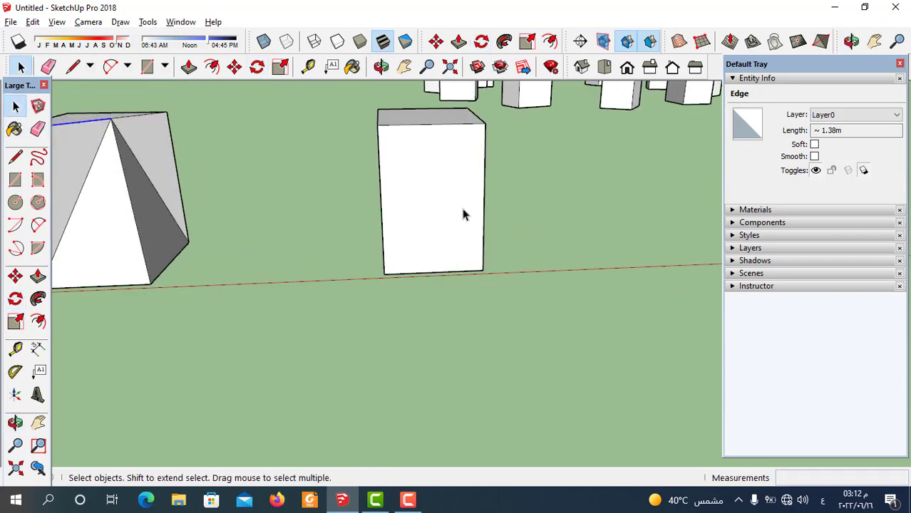
# Rotate the tall box's front face about 52° around its left edge.
pyautogui.click(455, 212)
pyautogui.click(15, 299)
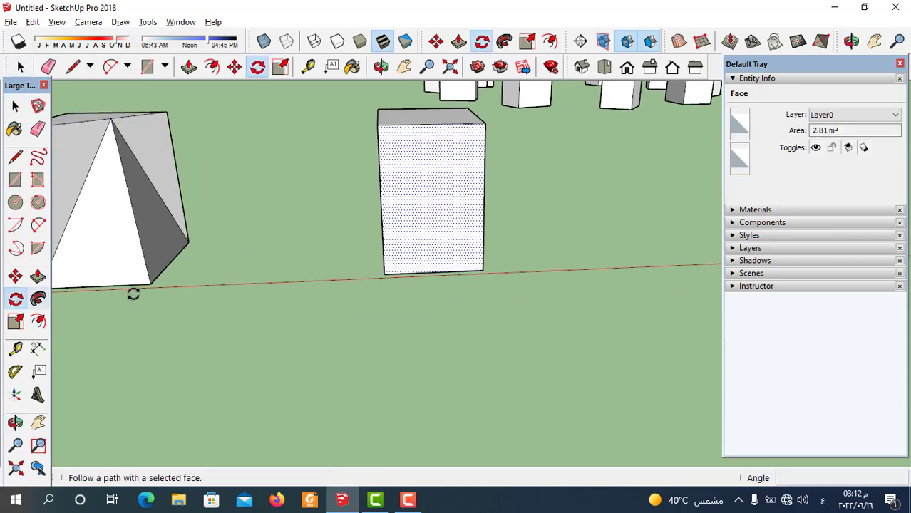
pyautogui.click(382, 219)
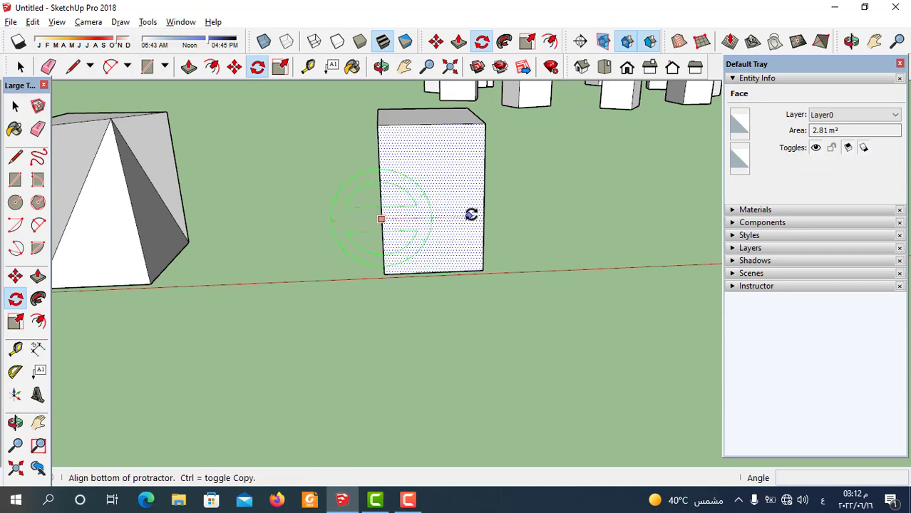
pyautogui.click(482, 214)
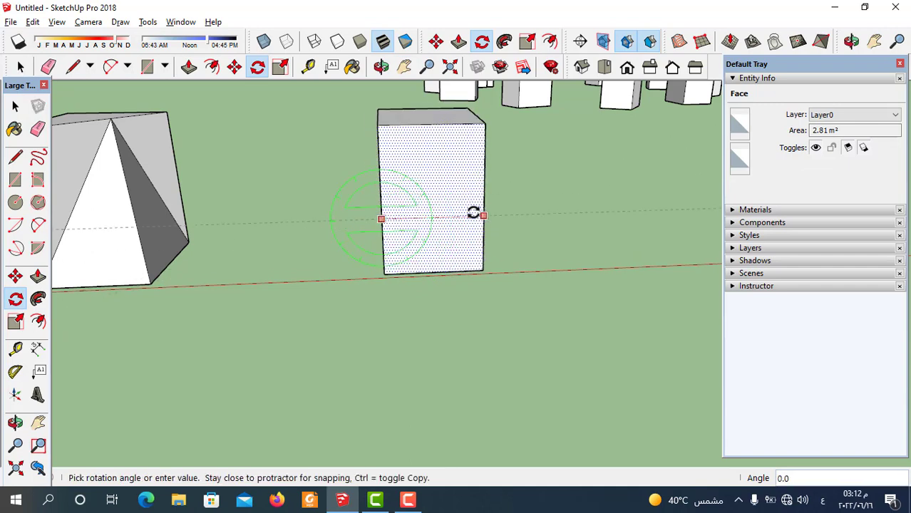
pyautogui.click(420, 170)
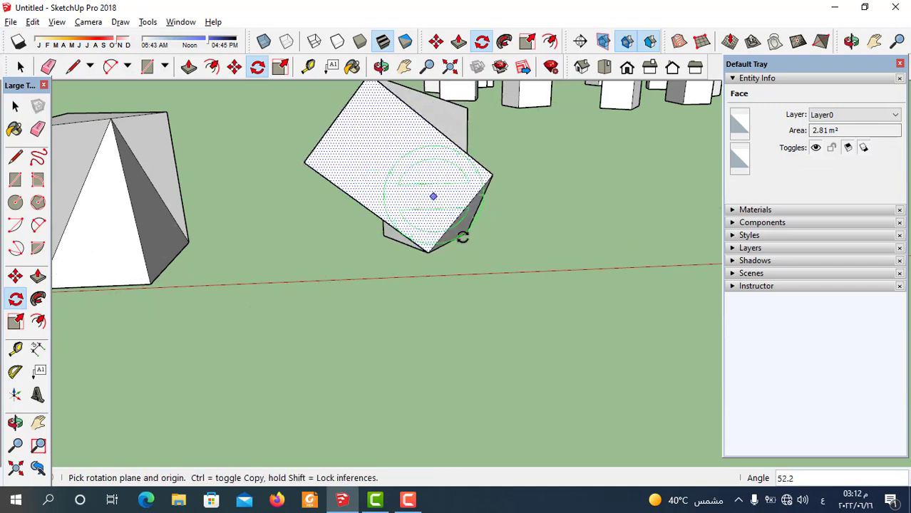
pyautogui.moveTo(463, 233)
pyautogui.mouseDown(button='middle')
pyautogui.moveTo(436, 318)
pyautogui.moveTo(451, 220)
pyautogui.moveTo(455, 327)
pyautogui.moveTo(442, 292)
pyautogui.mouseUp(button='middle')
pyautogui.scroll(2, 442, 292)
pyautogui.scroll(3, 420, 313)
pyautogui.press('space')
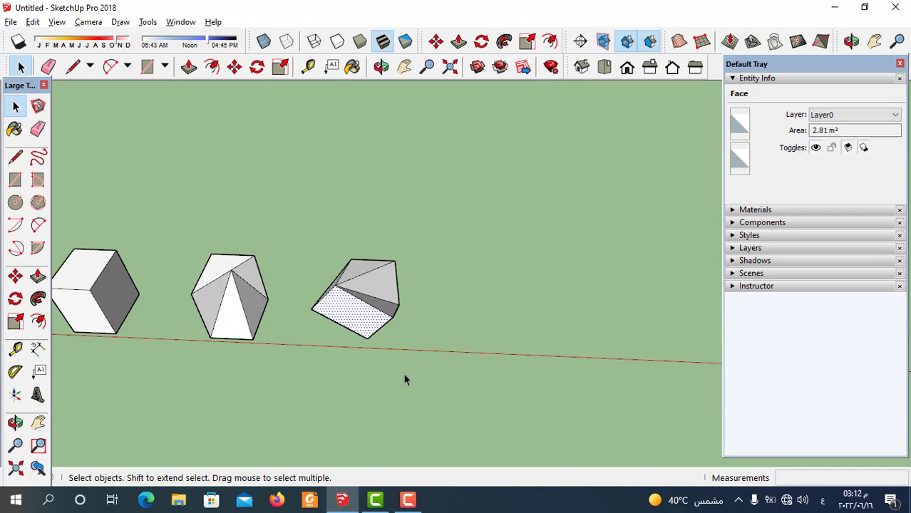
pyautogui.scroll(-1, 403, 374)
pyautogui.scroll(-1, 426, 335)
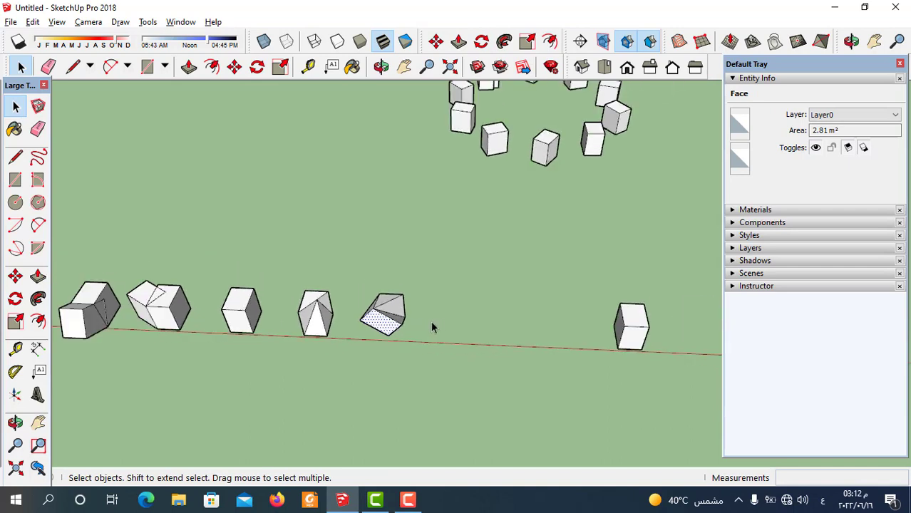
pyautogui.scroll(-1, 433, 328)
pyautogui.moveTo(436, 328); pyautogui.dragTo(500, 354, button='middle')
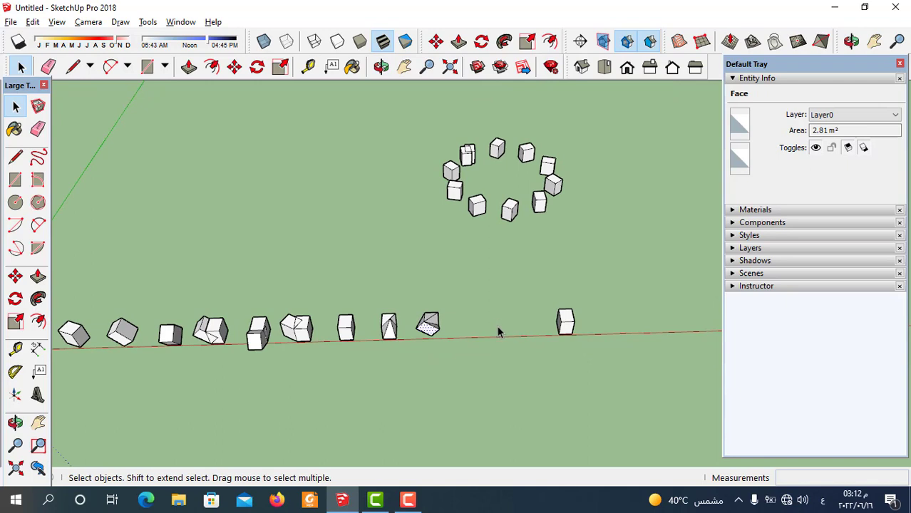
pyautogui.moveTo(499, 332)
pyautogui.mouseDown(button='middle')
pyautogui.moveTo(559, 335)
pyautogui.moveTo(546, 346)
pyautogui.moveTo(355, 353)
pyautogui.mouseUp(button='middle')
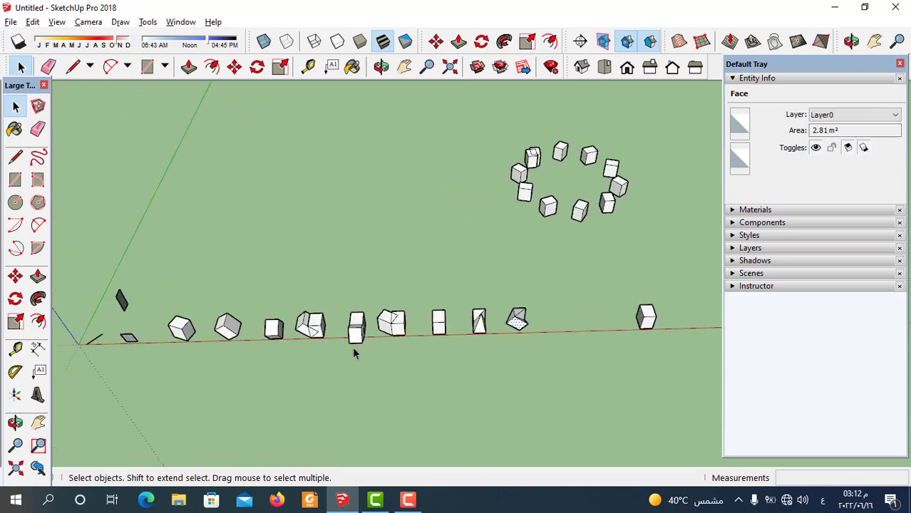